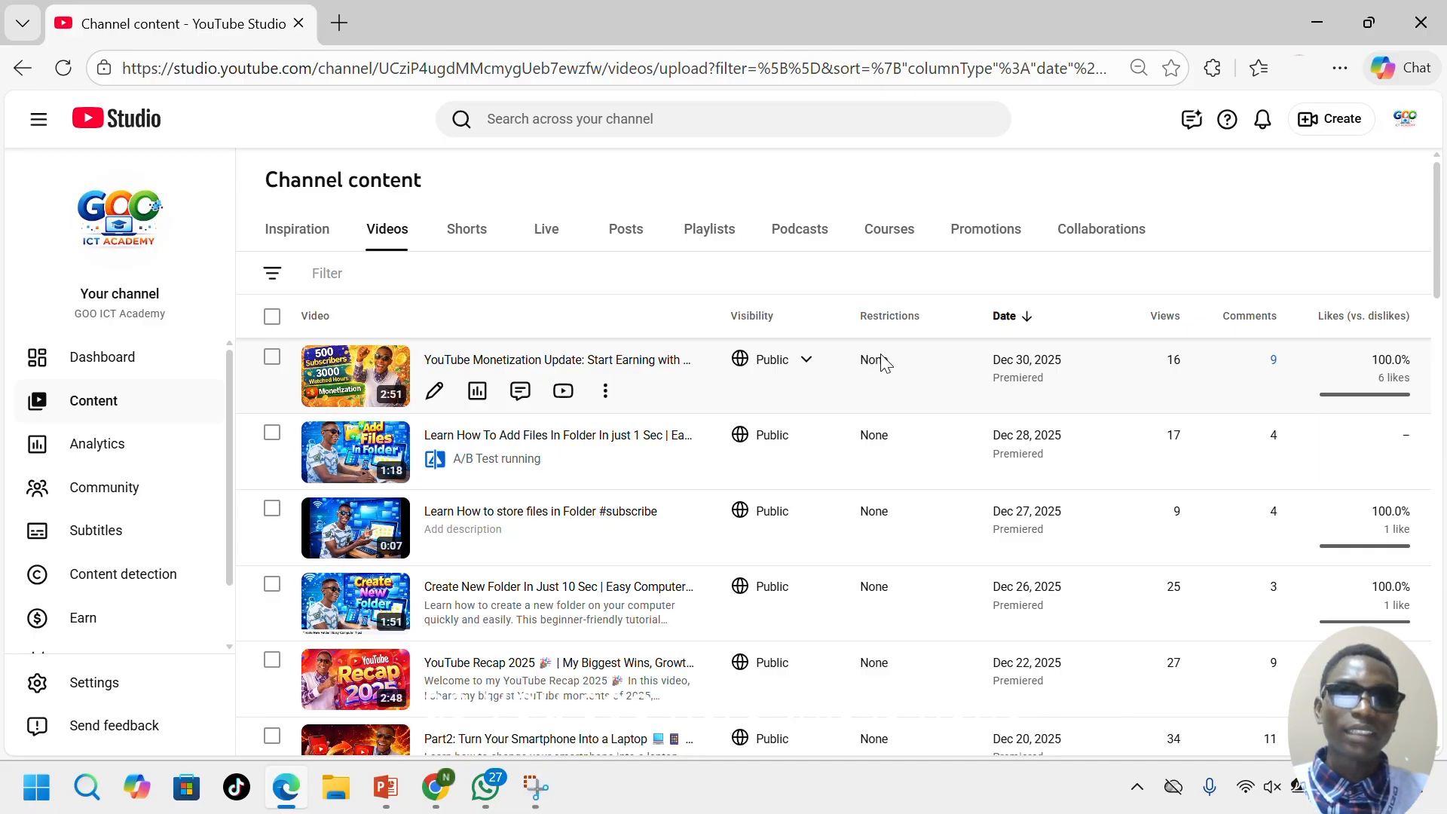
# - Set the channel's video list to show 50 rows per page
pyautogui.scroll(-3, 889, 445)
pyautogui.scroll(-6, 893, 479)
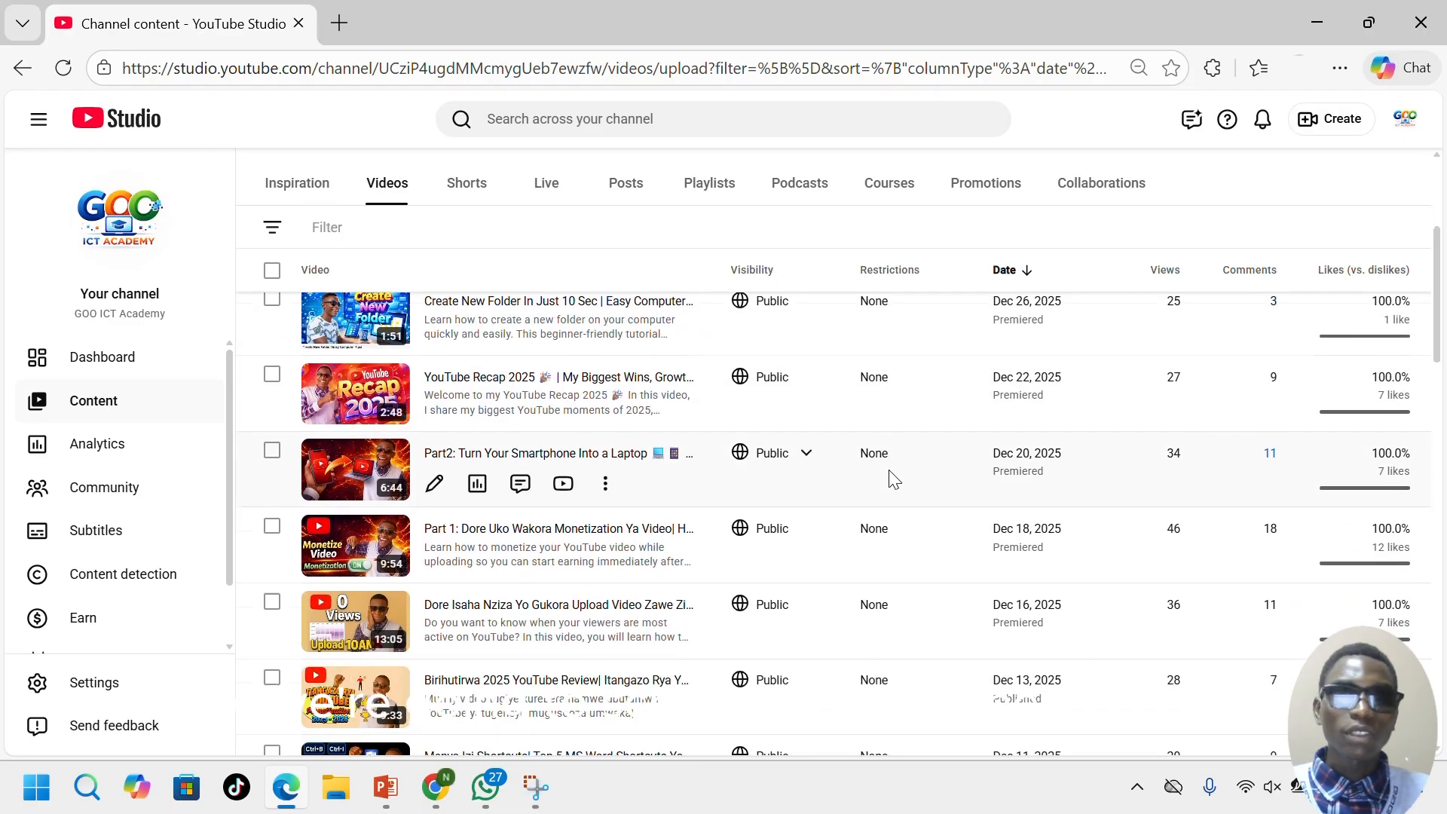
pyautogui.scroll(-6, 893, 479)
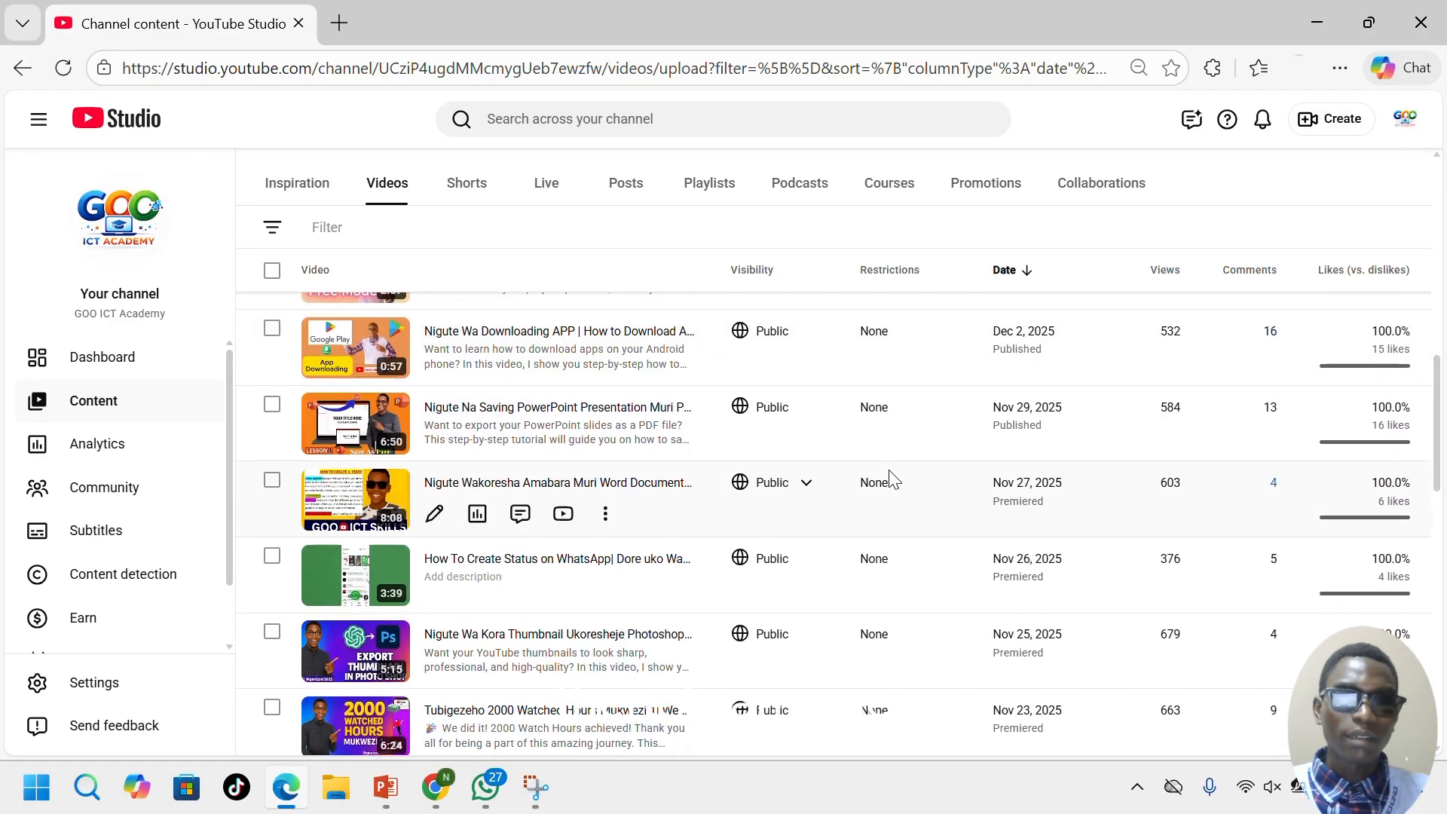
pyautogui.scroll(-7, 890, 473)
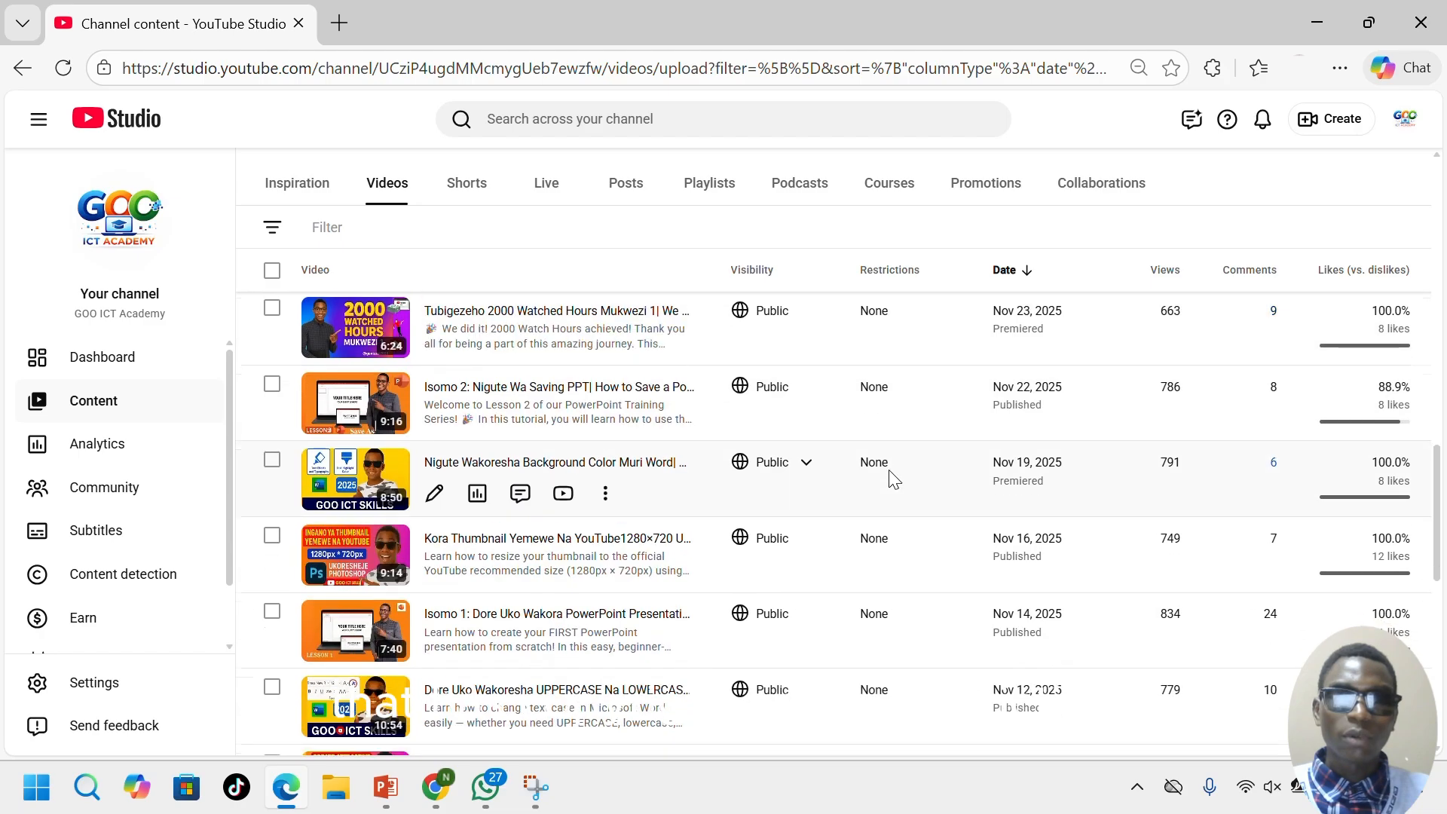
pyautogui.scroll(-5, 890, 479)
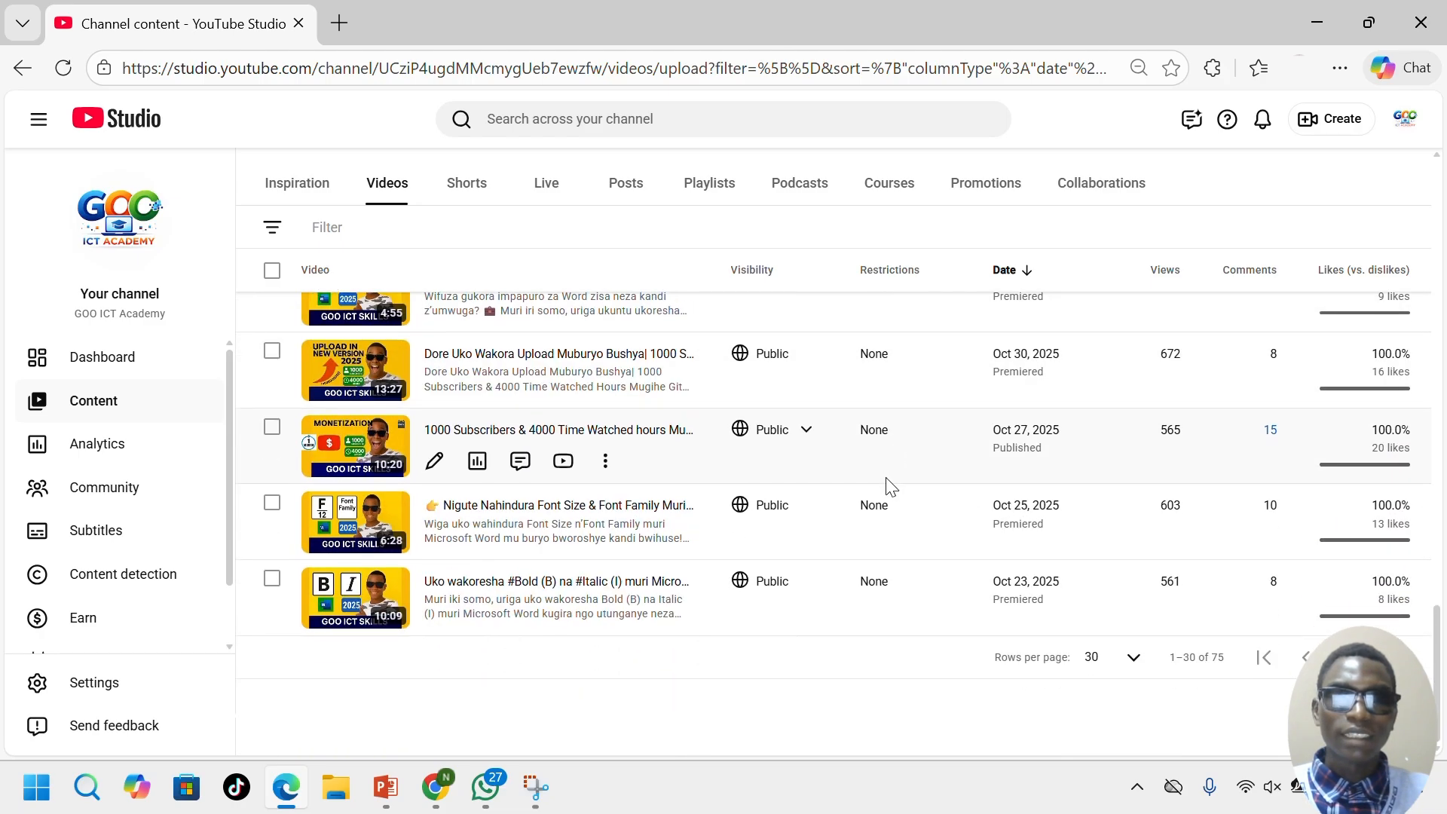
pyautogui.click(1134, 659)
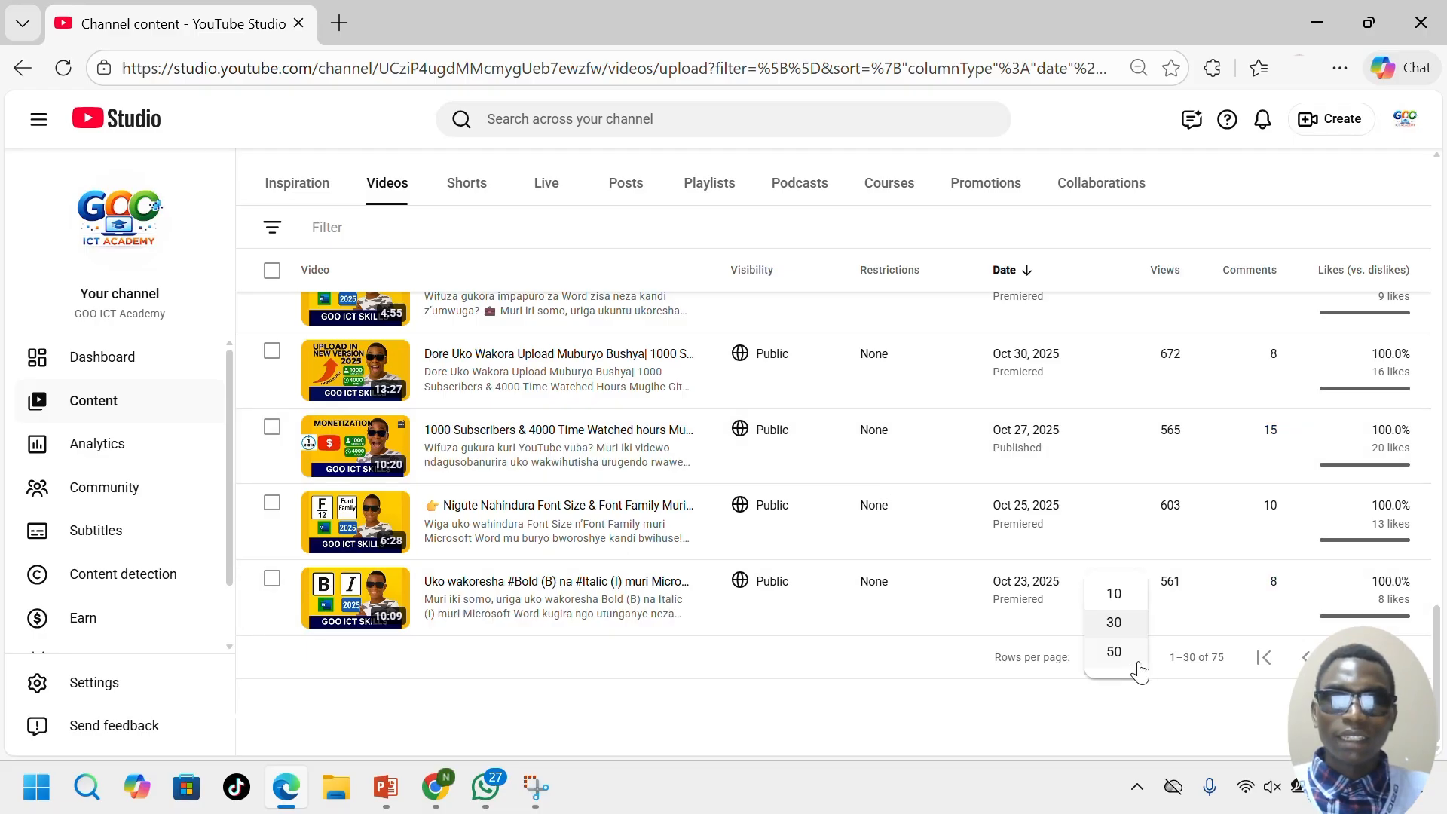
pyautogui.click(1115, 653)
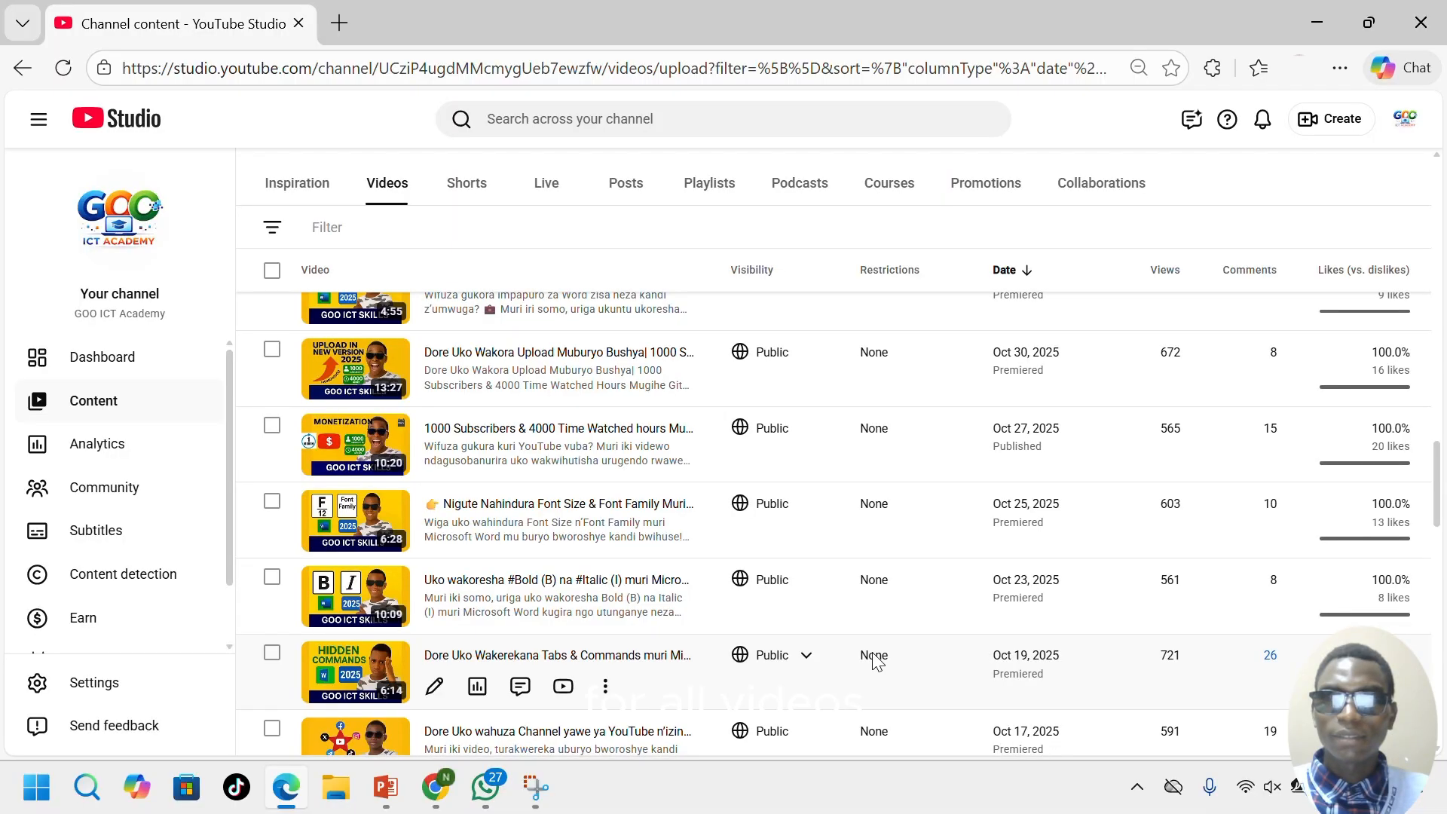
# - Check the restrictions of the remaining videos on this page and go to the next page of the list
pyautogui.scroll(-5, 874, 661)
pyautogui.scroll(-6, 874, 659)
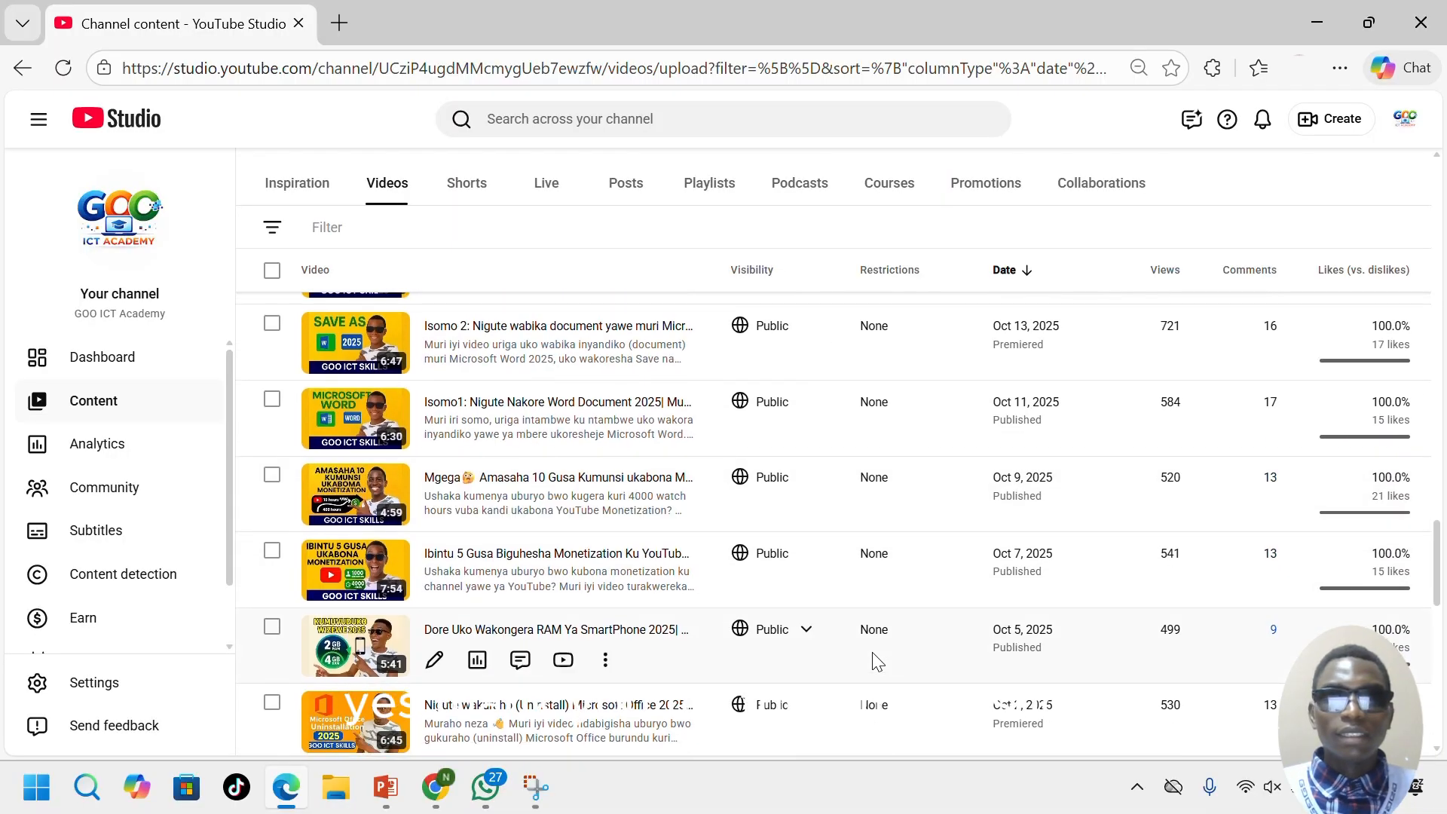
pyautogui.scroll(-6, 875, 661)
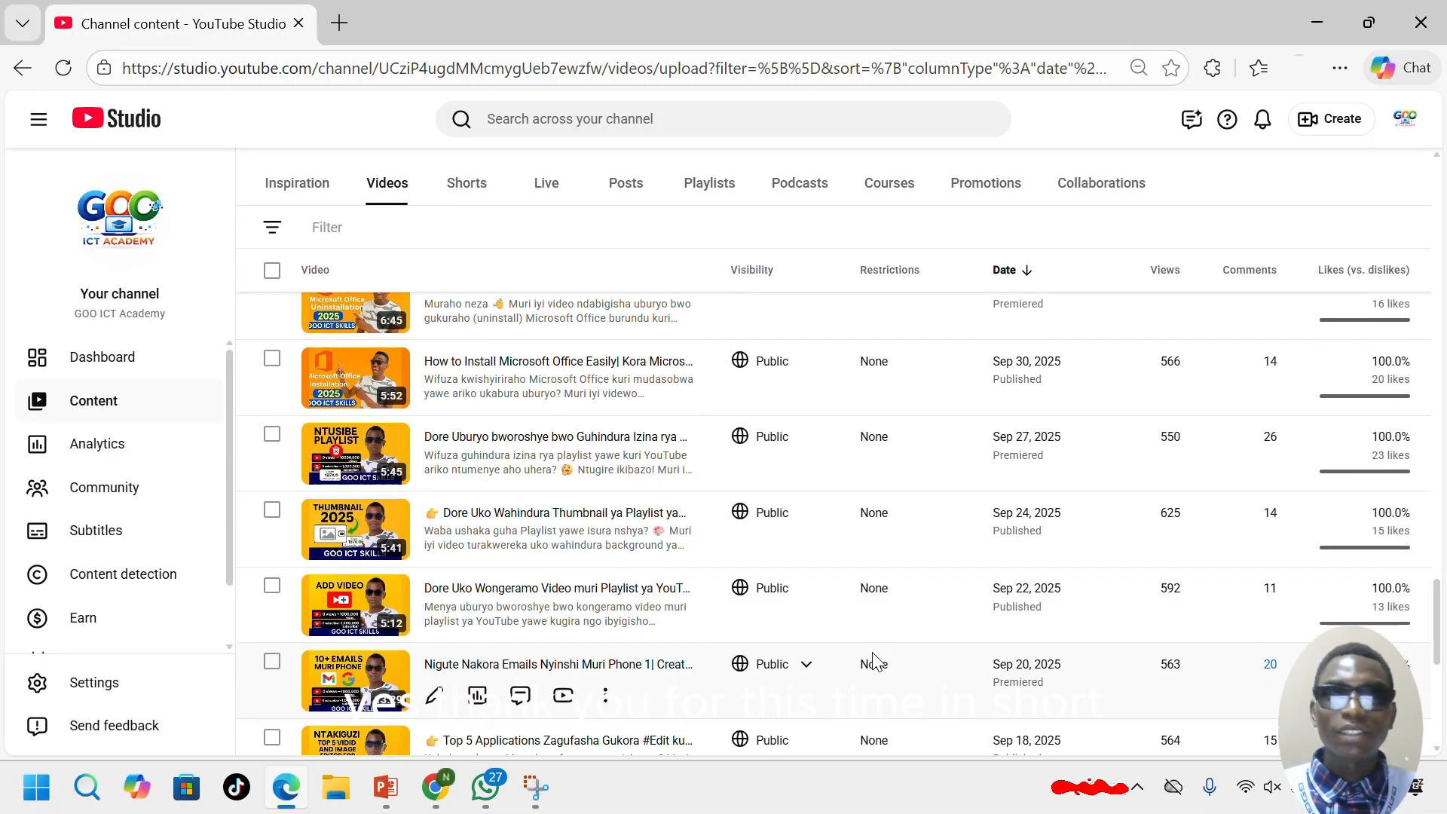
pyautogui.scroll(-3, 874, 661)
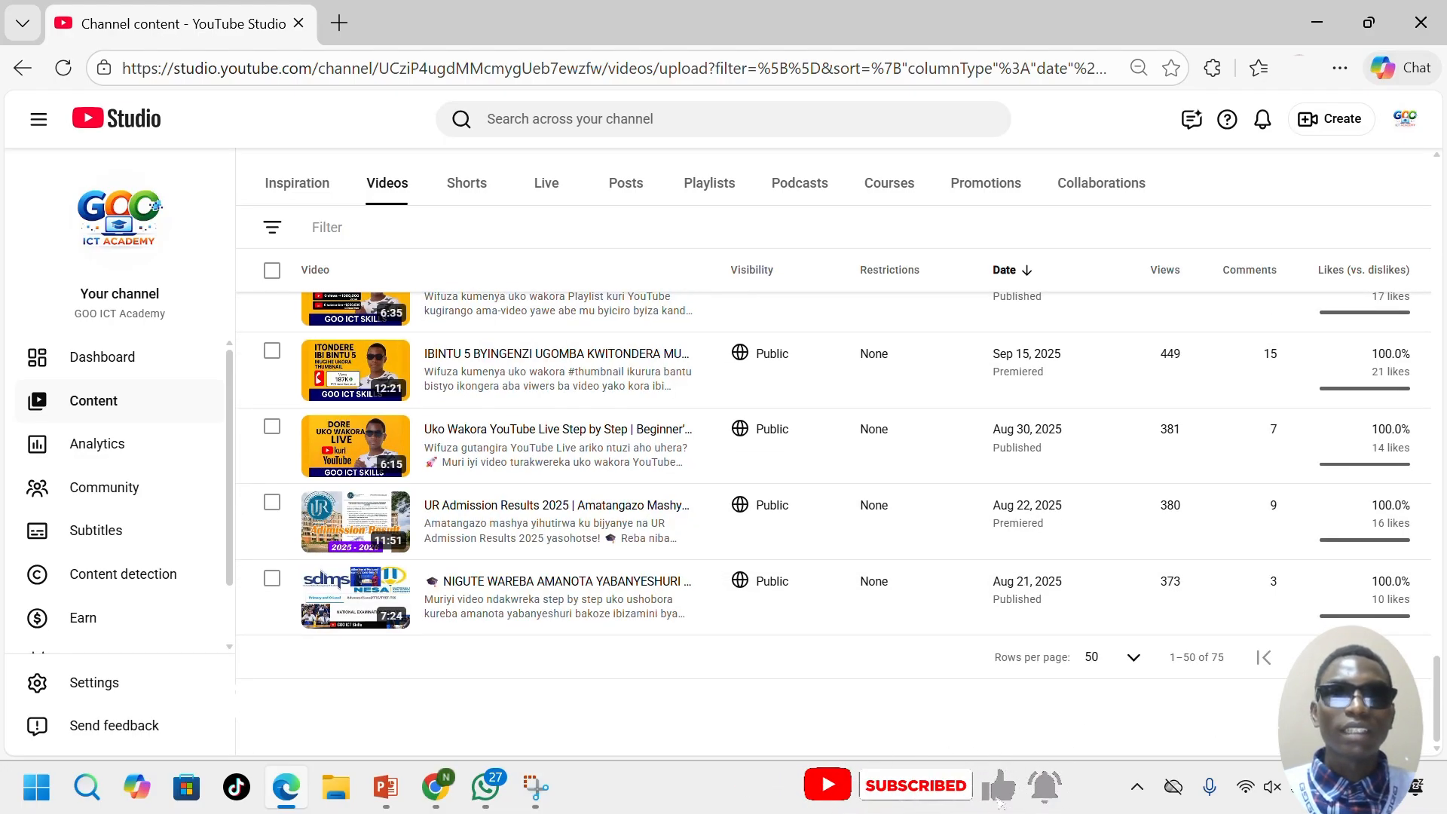
pyautogui.click(1347, 657)
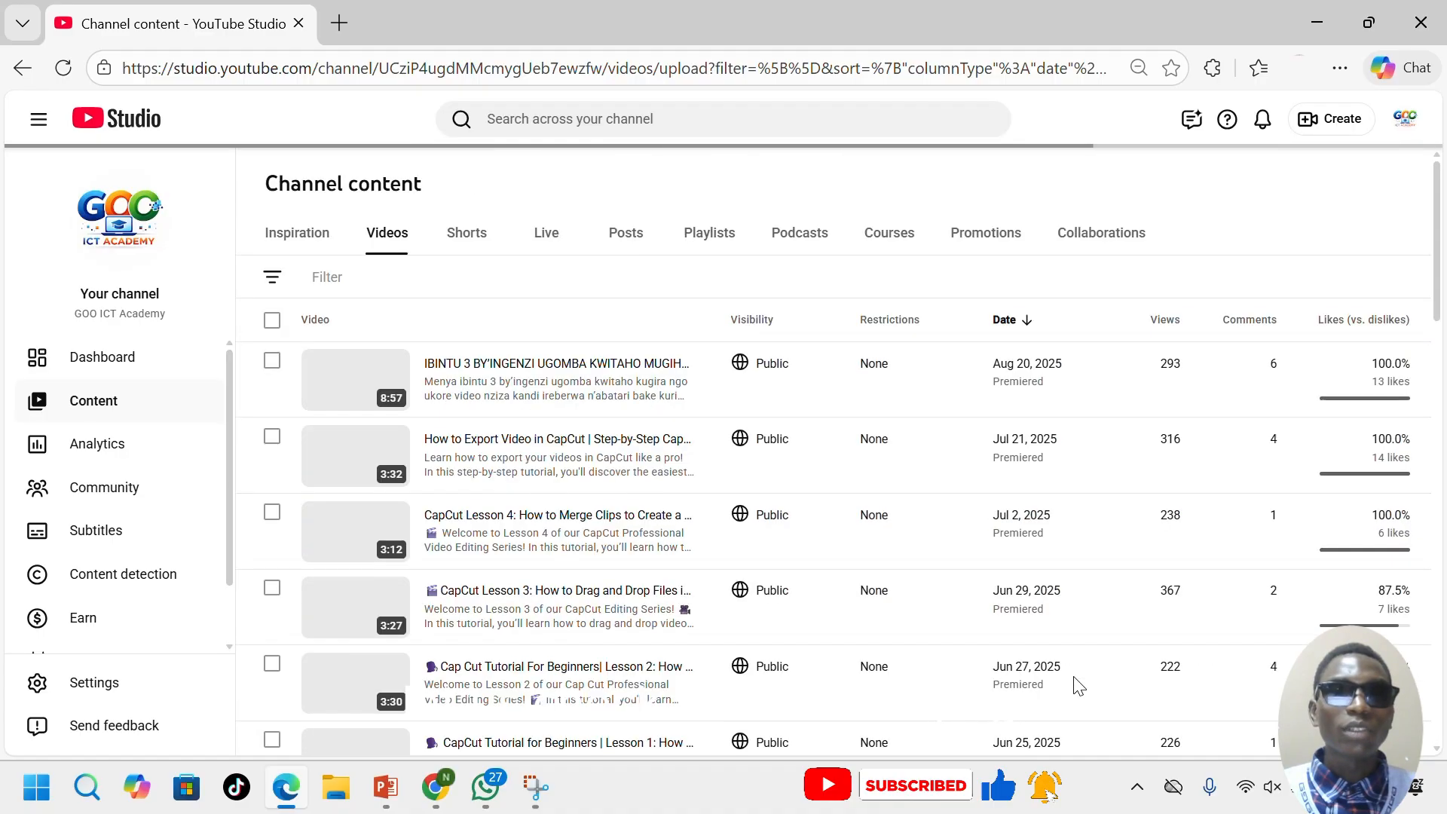
# - Find the video with a Copyright restriction, May 23, 2021, and open its copyright details
pyautogui.scroll(-1, 893, 638)
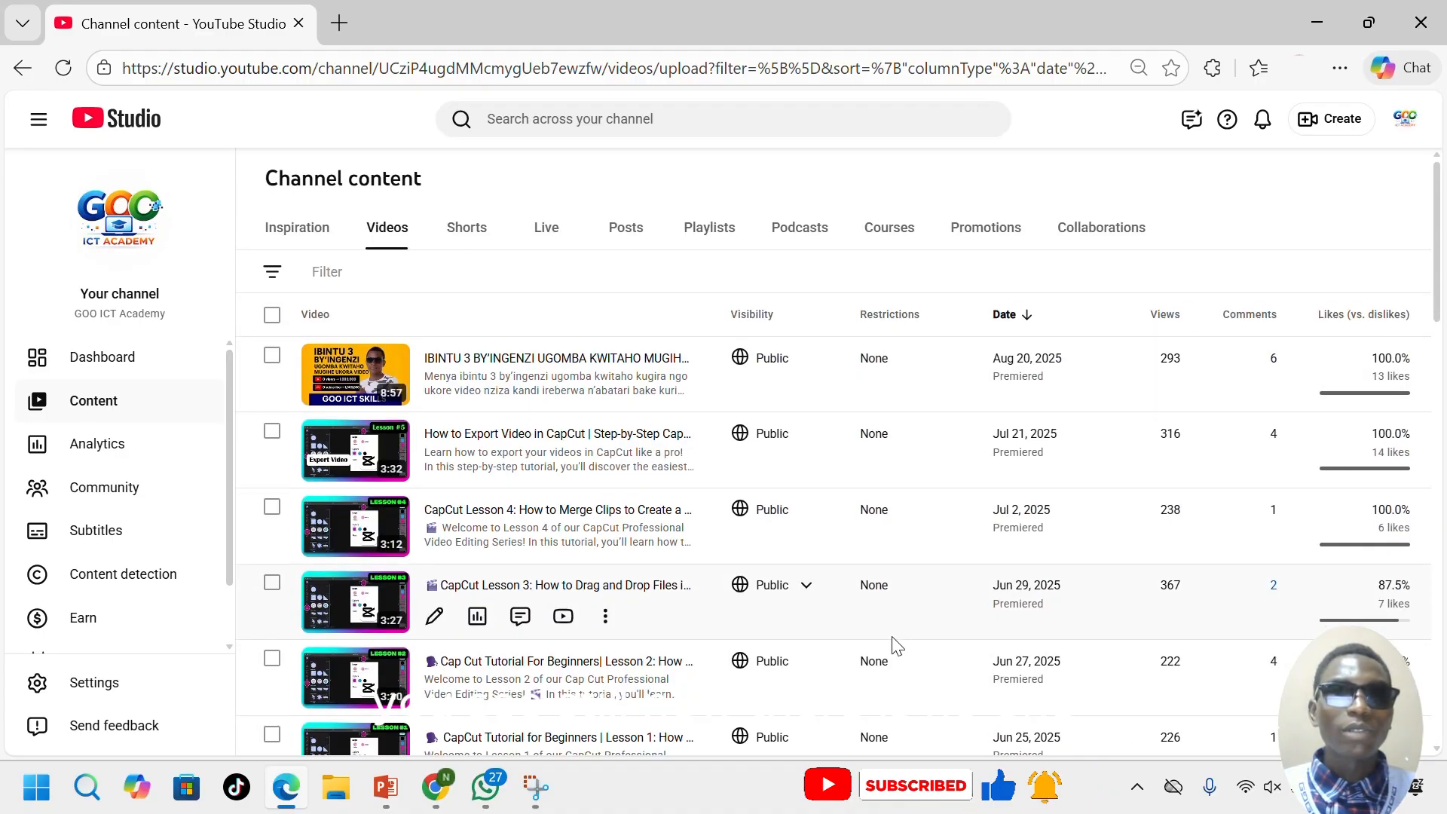
pyautogui.scroll(-5, 893, 647)
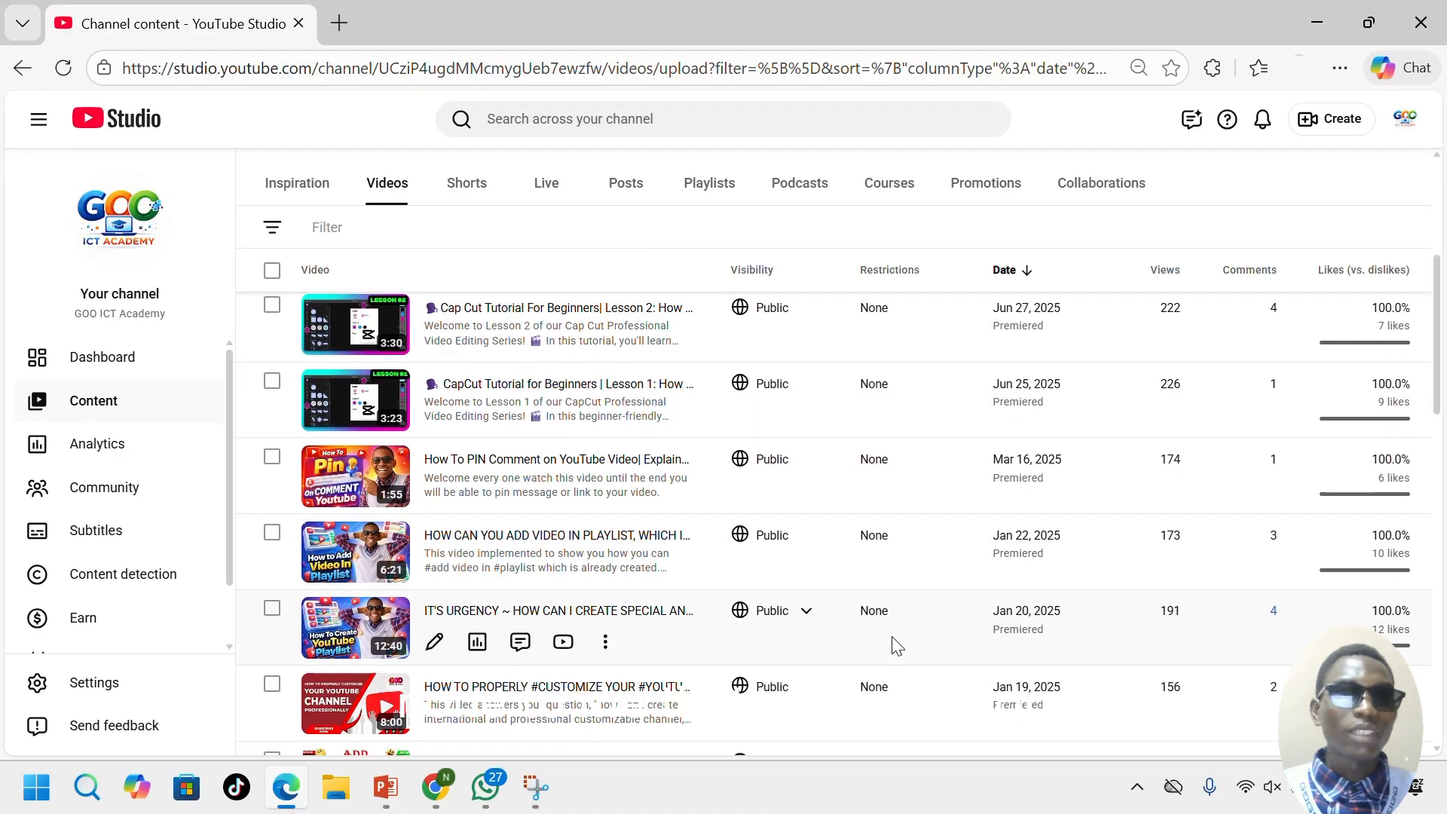
pyautogui.scroll(-7, 873, 620)
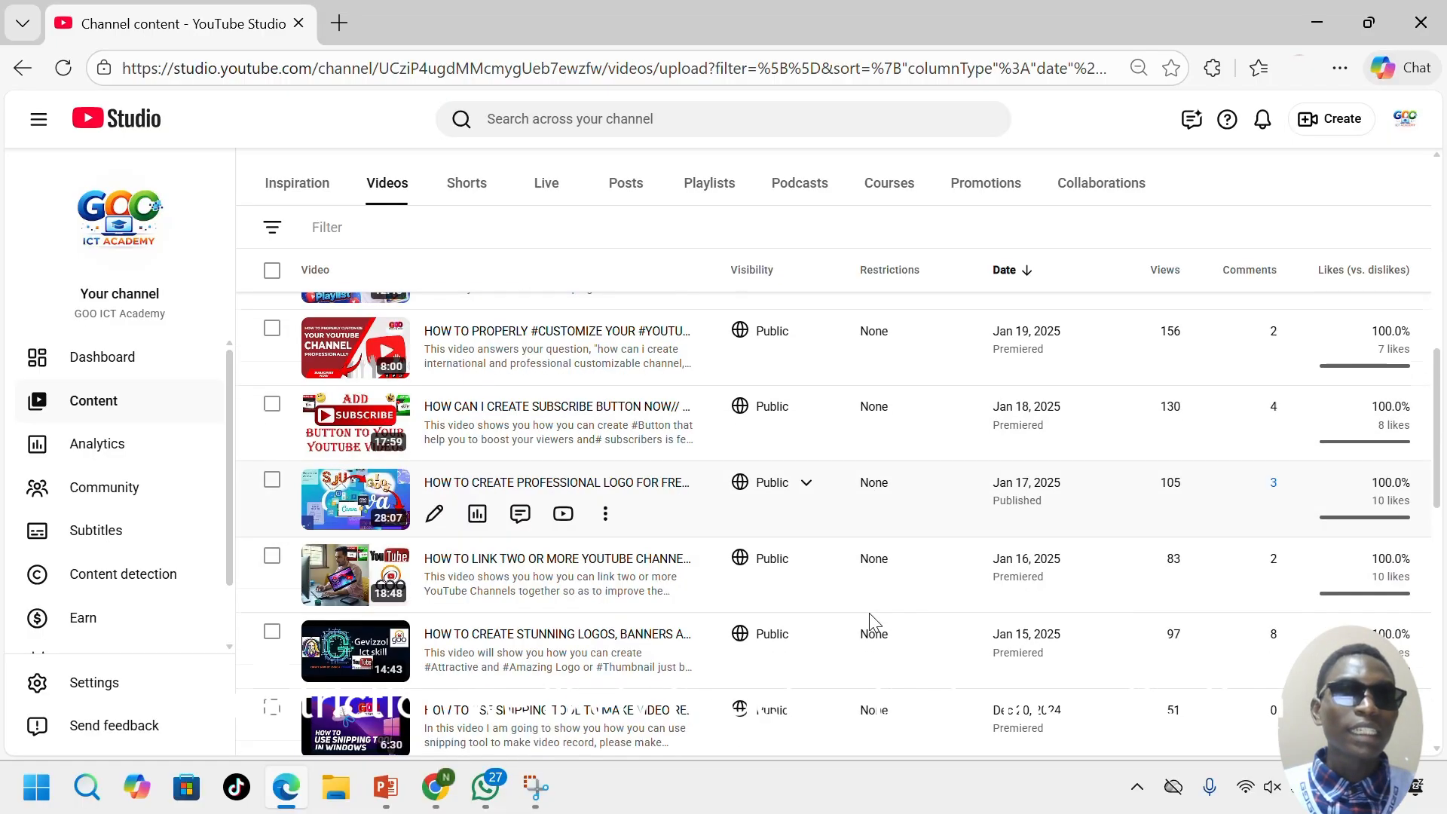
pyautogui.scroll(-6, 873, 622)
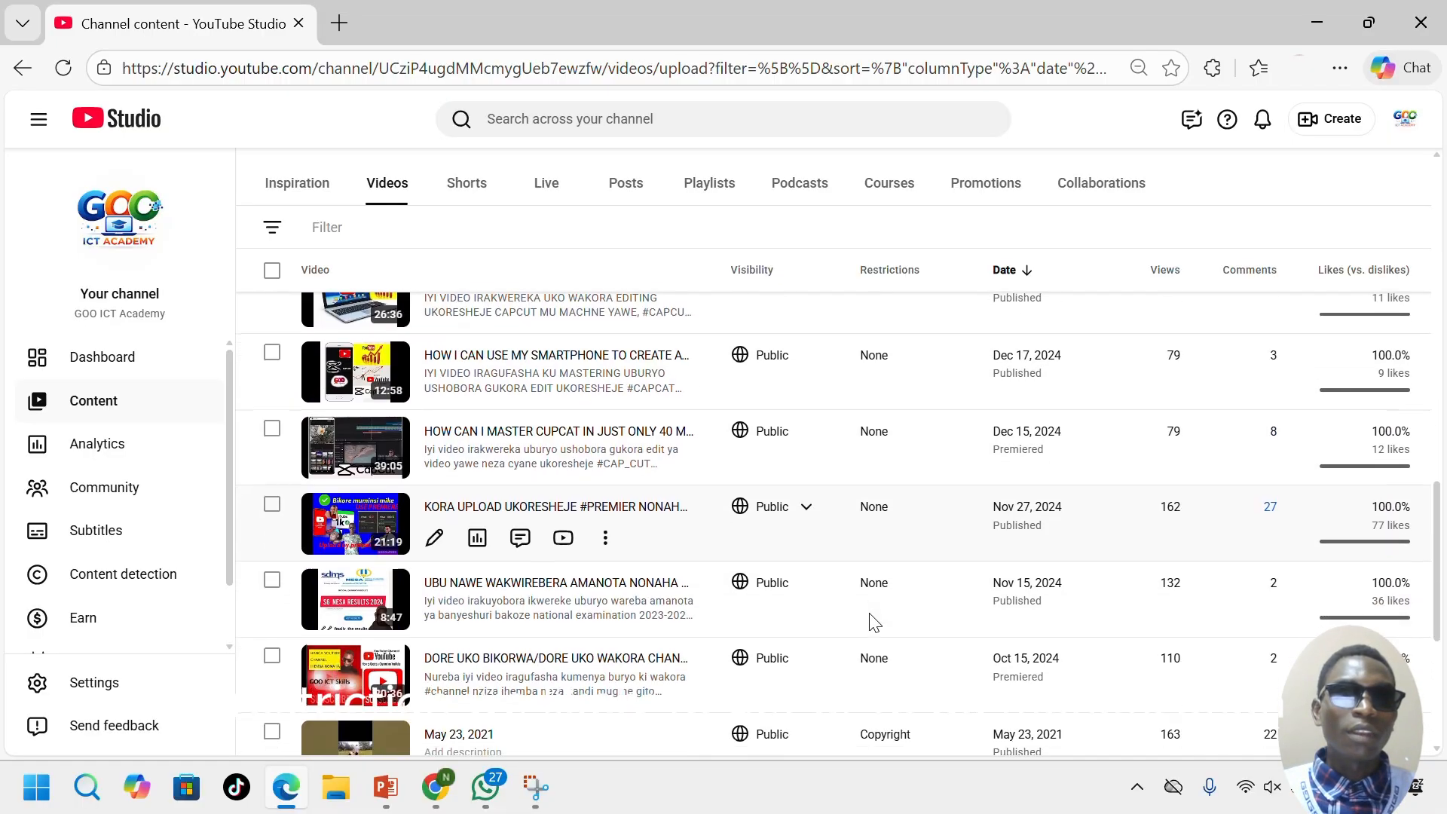
pyautogui.scroll(-4, 873, 622)
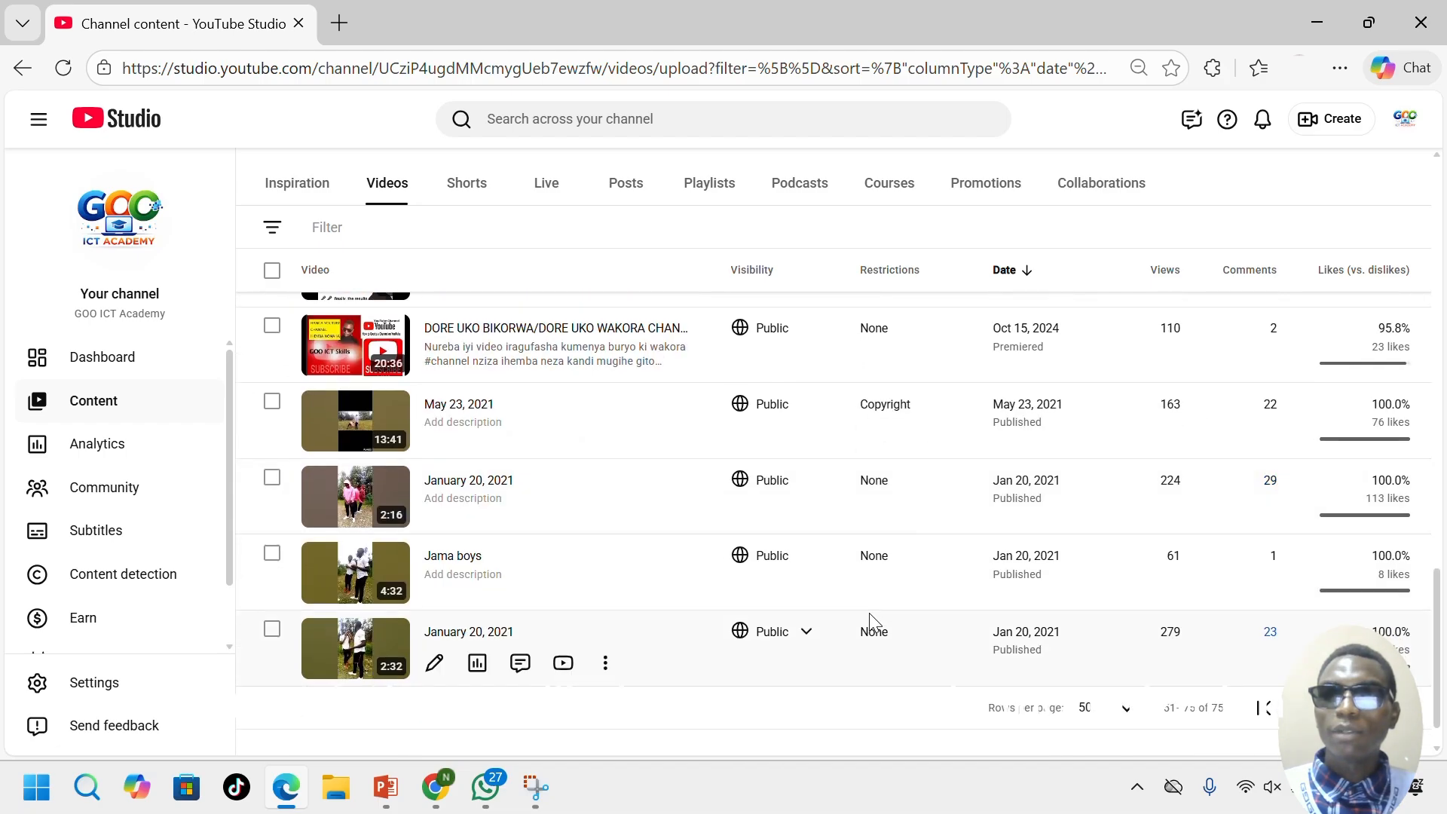
pyautogui.scroll(1, 873, 622)
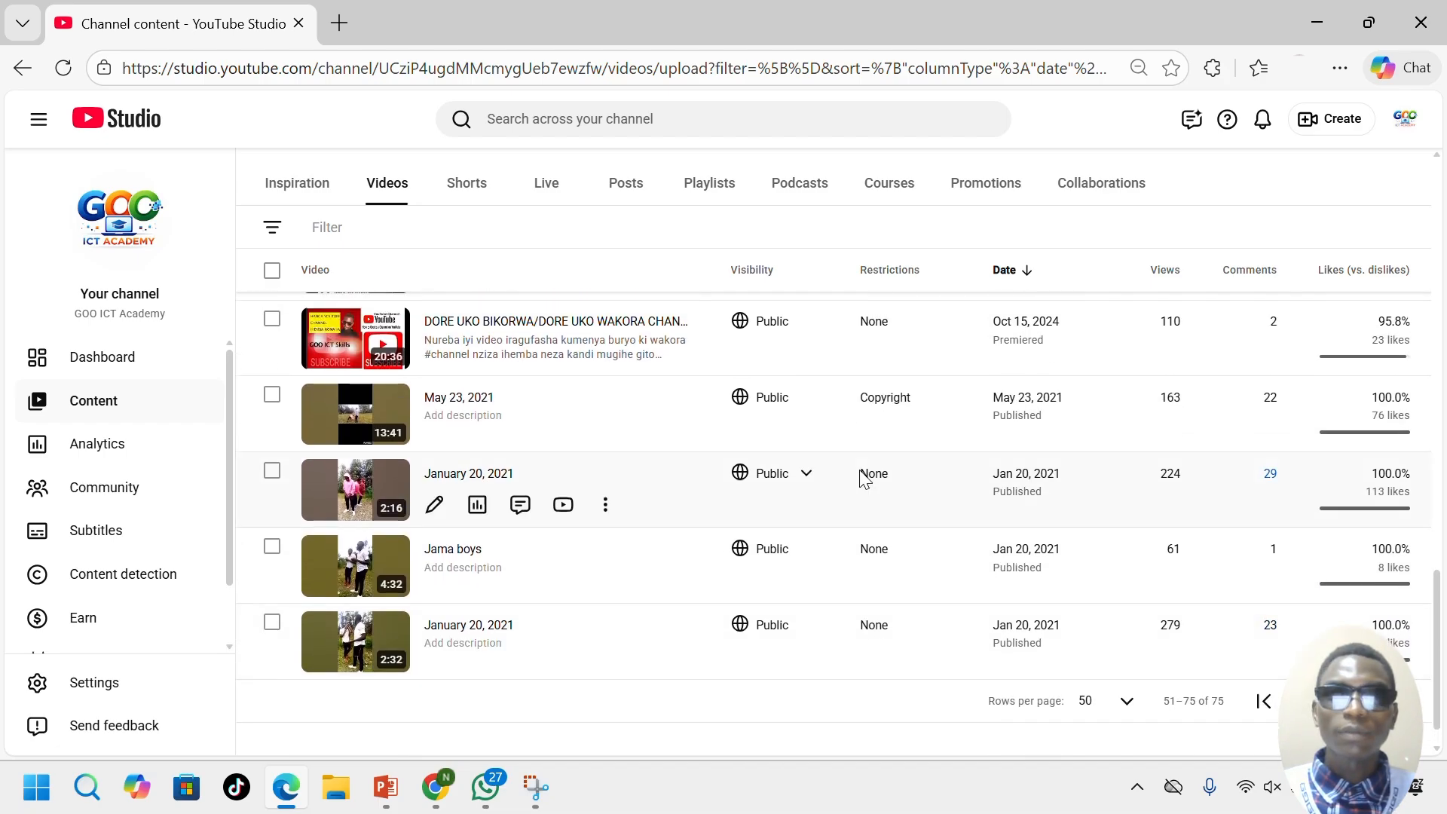
pyautogui.moveTo(885, 408)
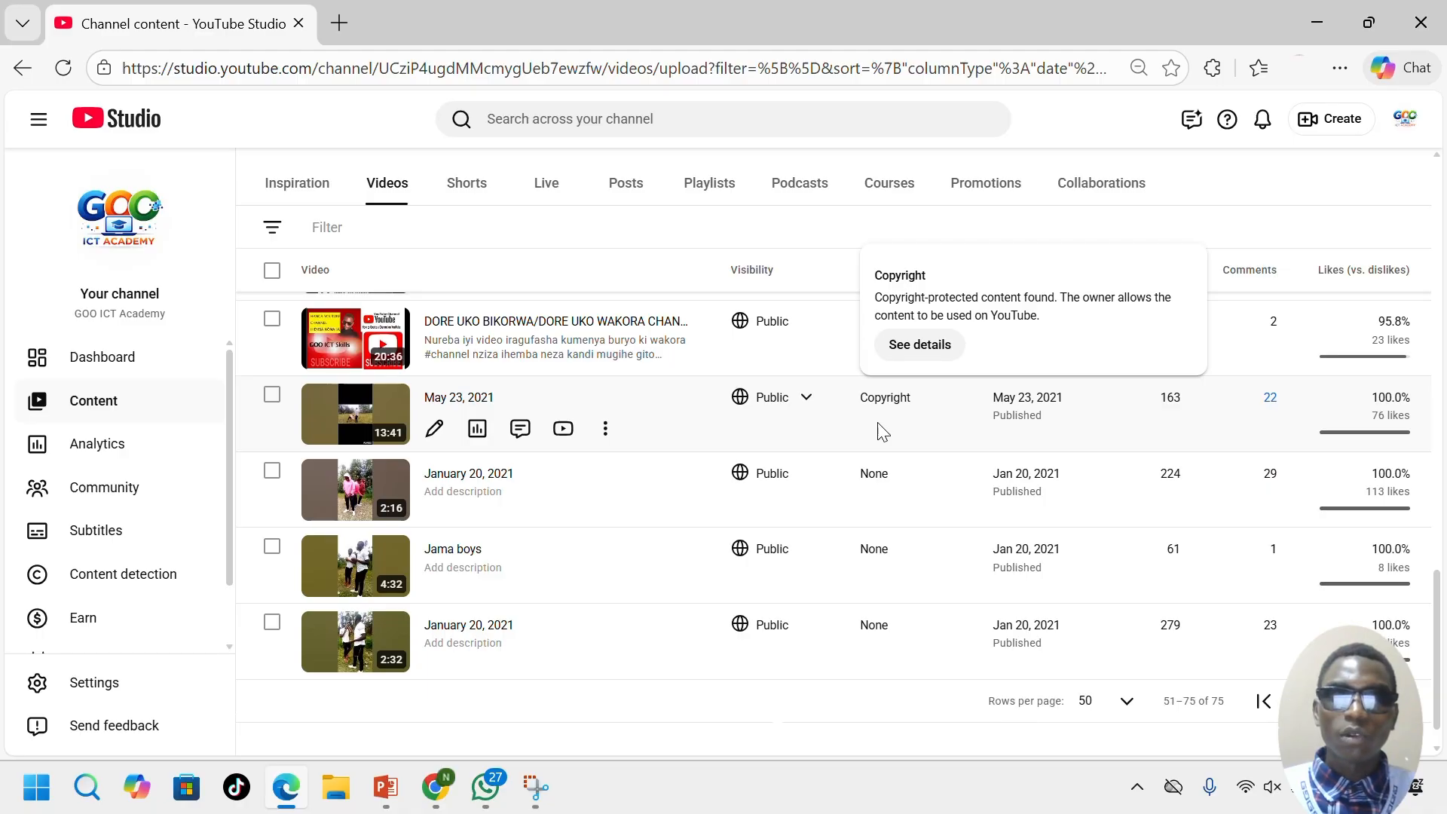
pyautogui.click(911, 363)
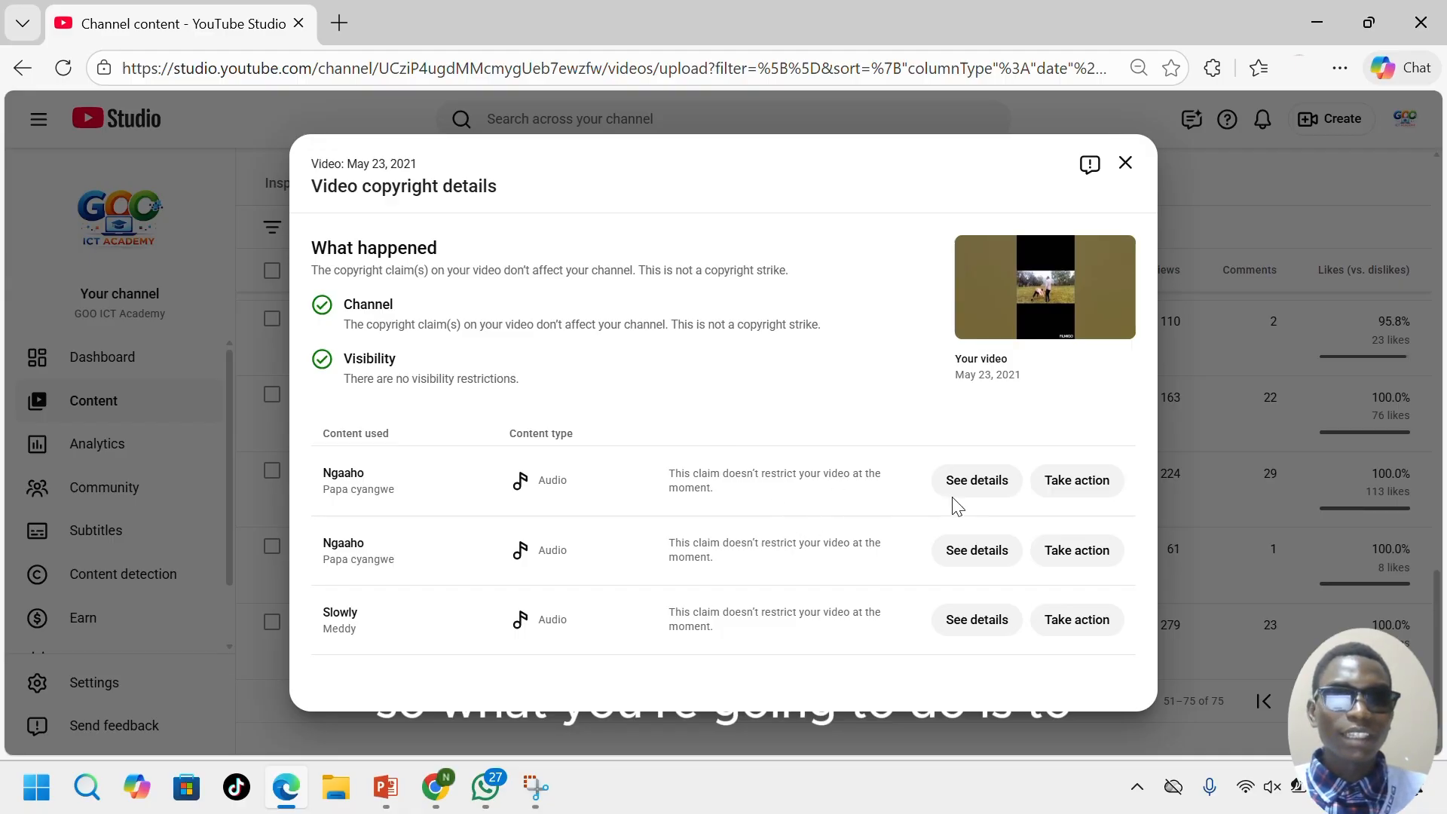
# - Take action on the first Ngaaho claim by choosing to replace the song
pyautogui.click(1073, 492)
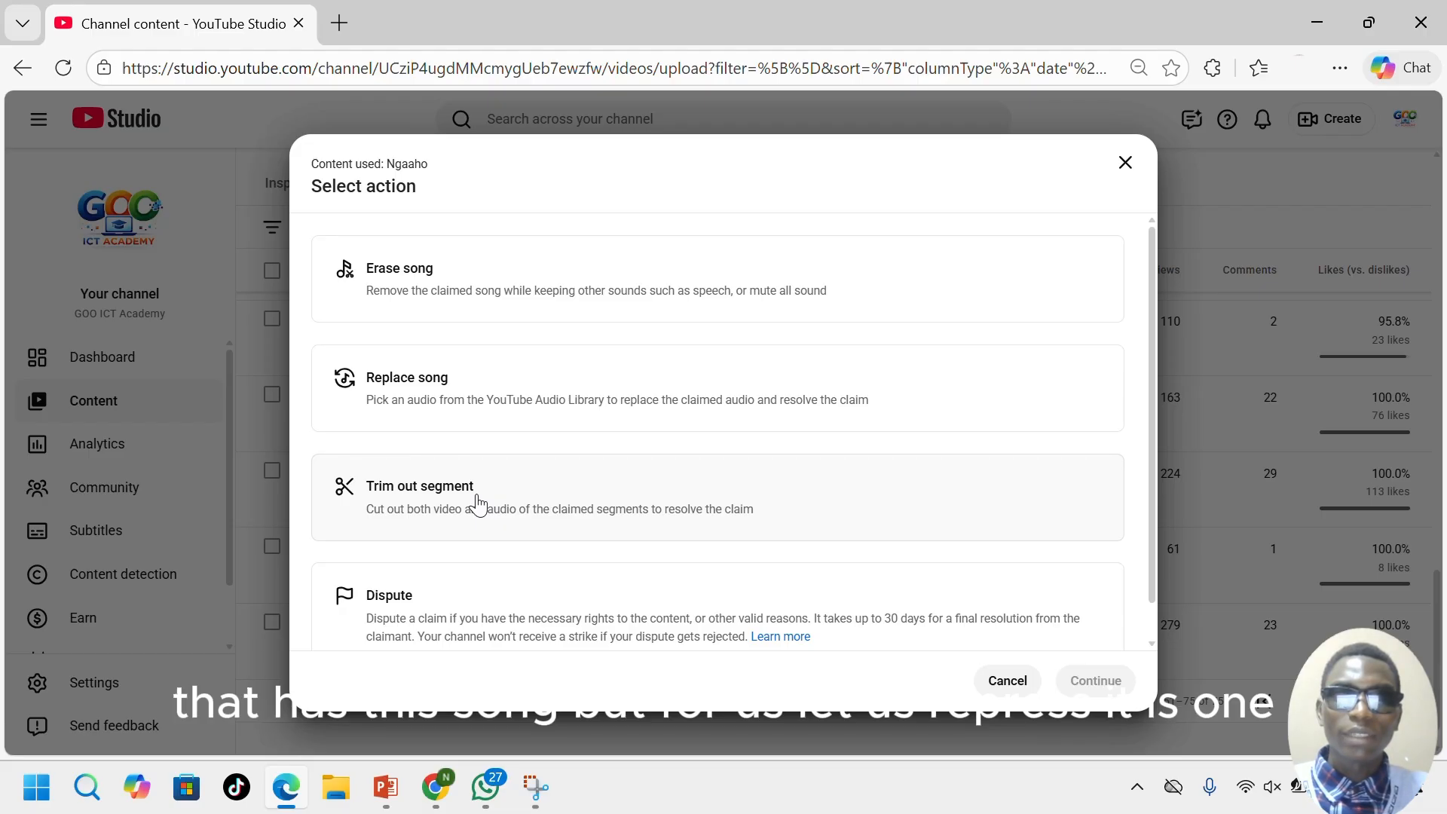
pyautogui.click(429, 392)
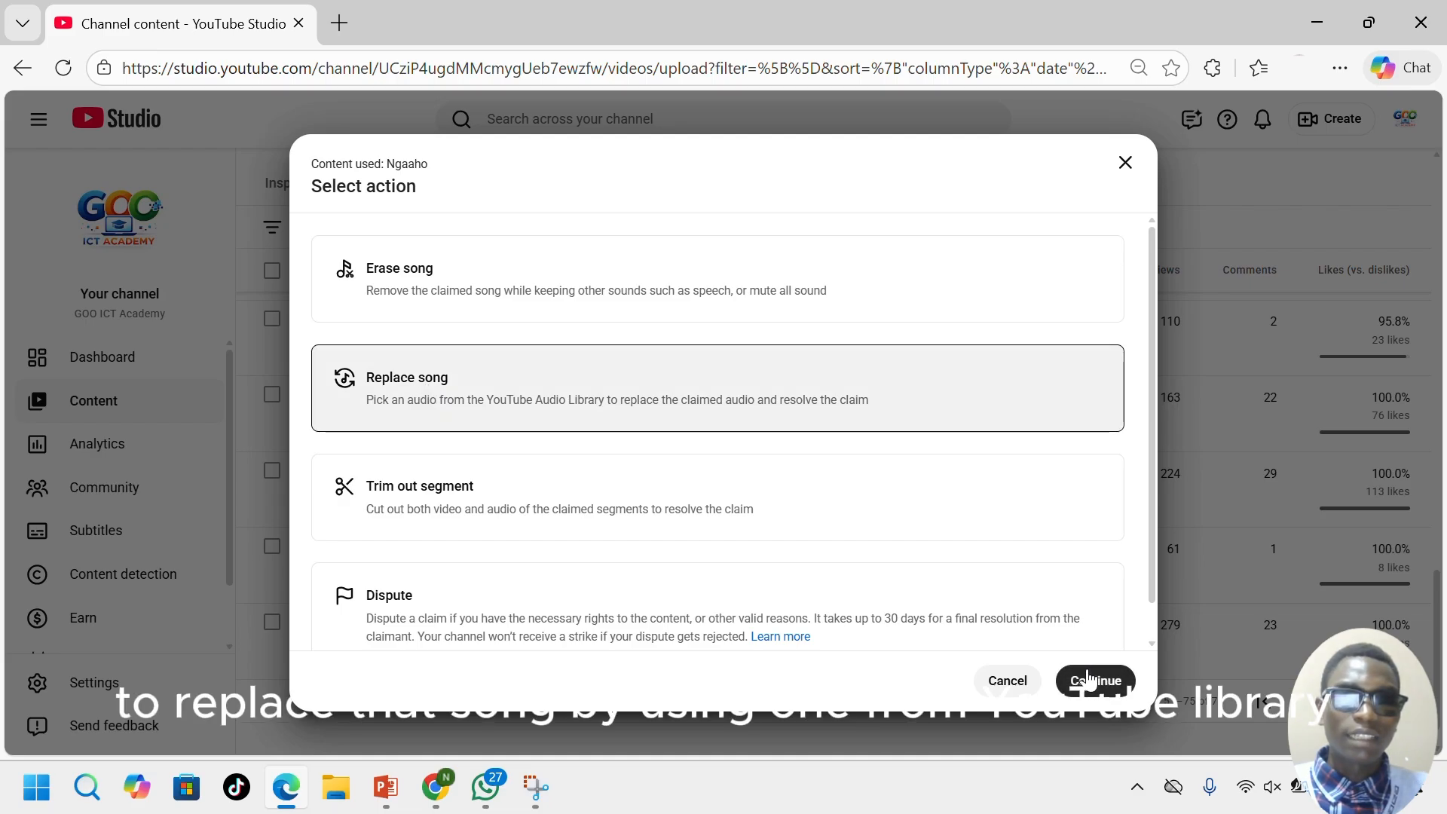
pyautogui.click(1088, 680)
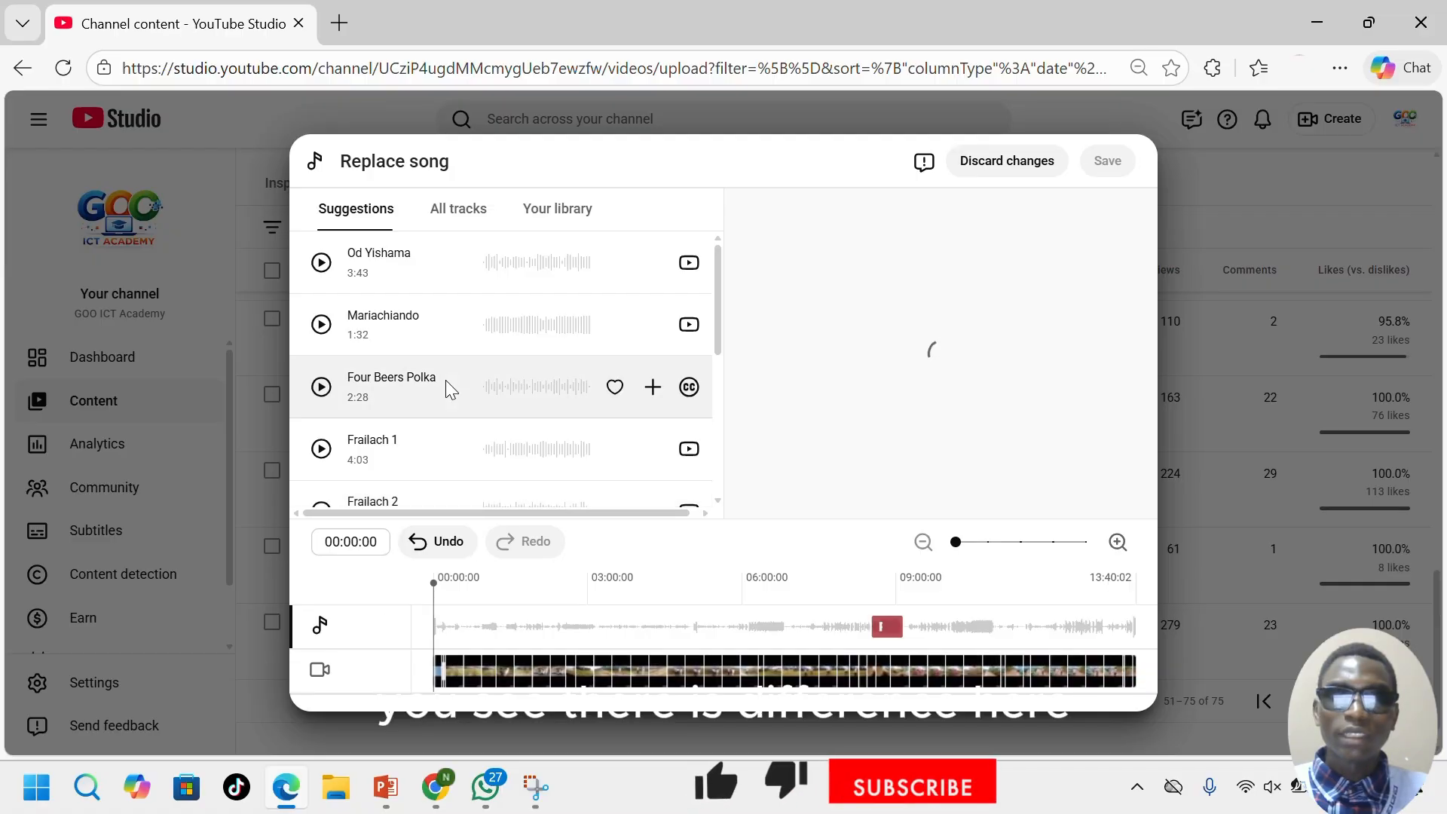
# - Browse the suggested replacement tracks, unmute the computer's sound, and preview Od Yishama and Mariachiando
pyautogui.scroll(-3, 437, 395)
pyautogui.scroll(-3, 437, 395)
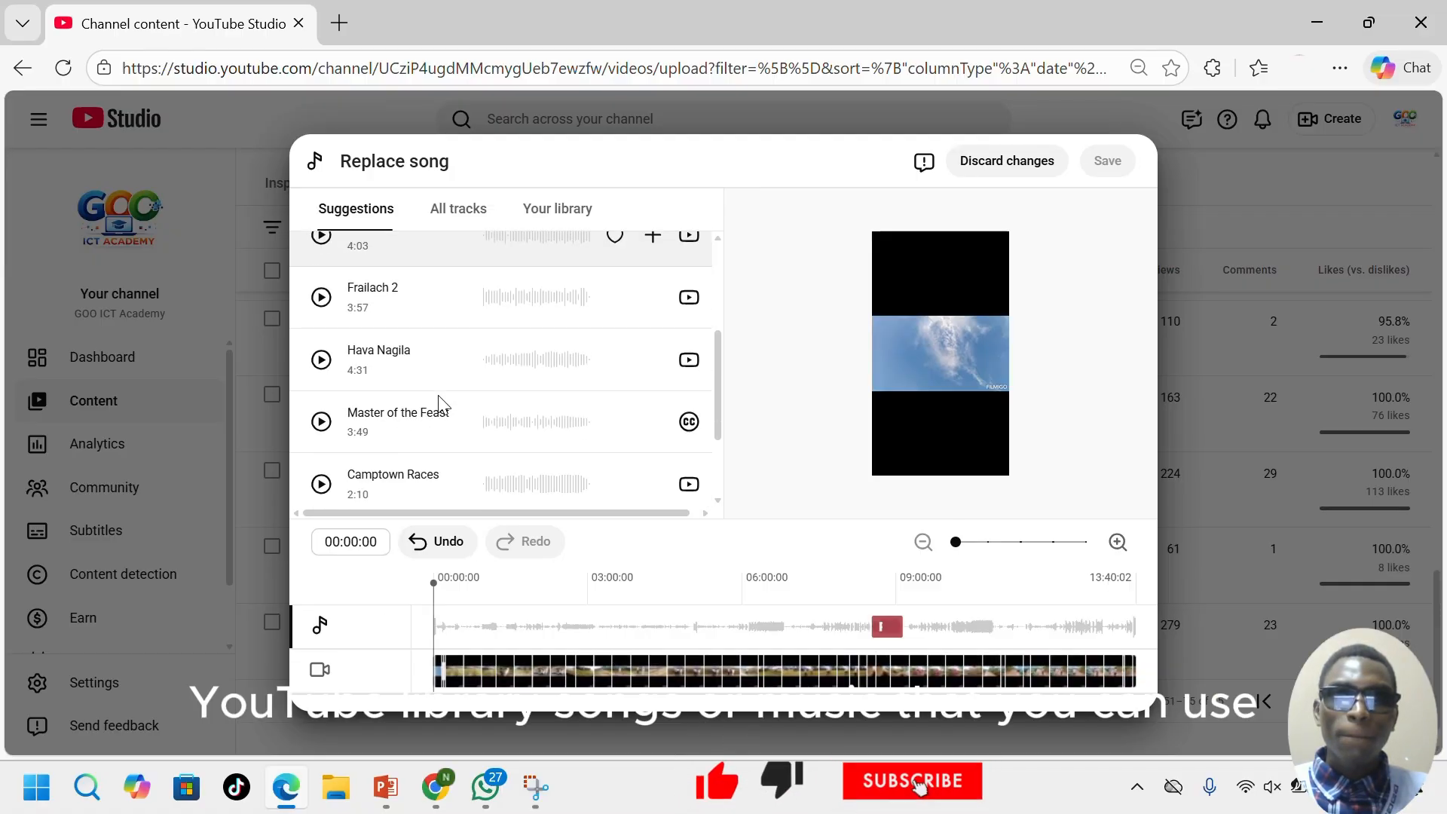
pyautogui.scroll(-2, 438, 397)
pyautogui.scroll(5, 445, 385)
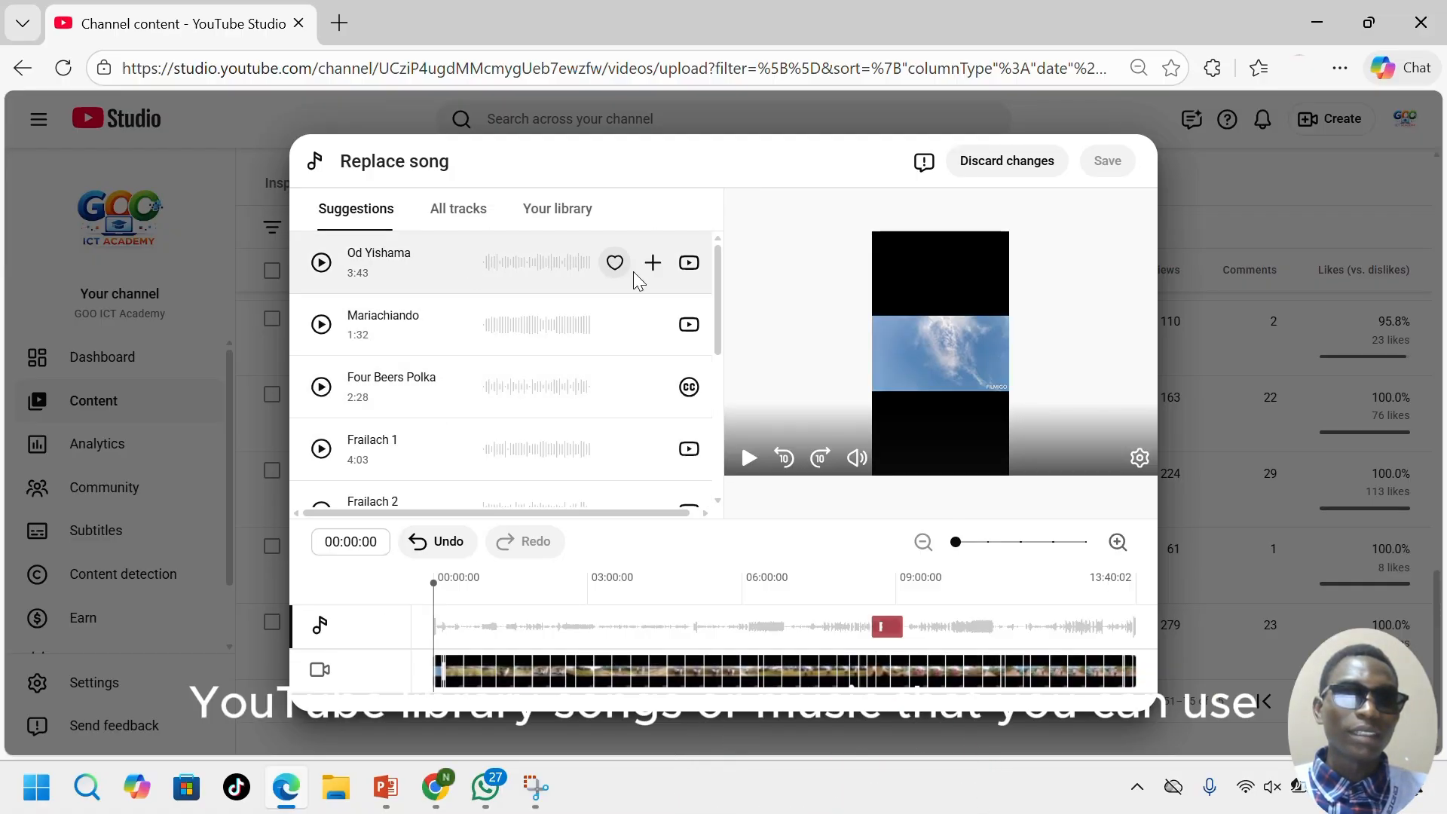
pyautogui.click(320, 263)
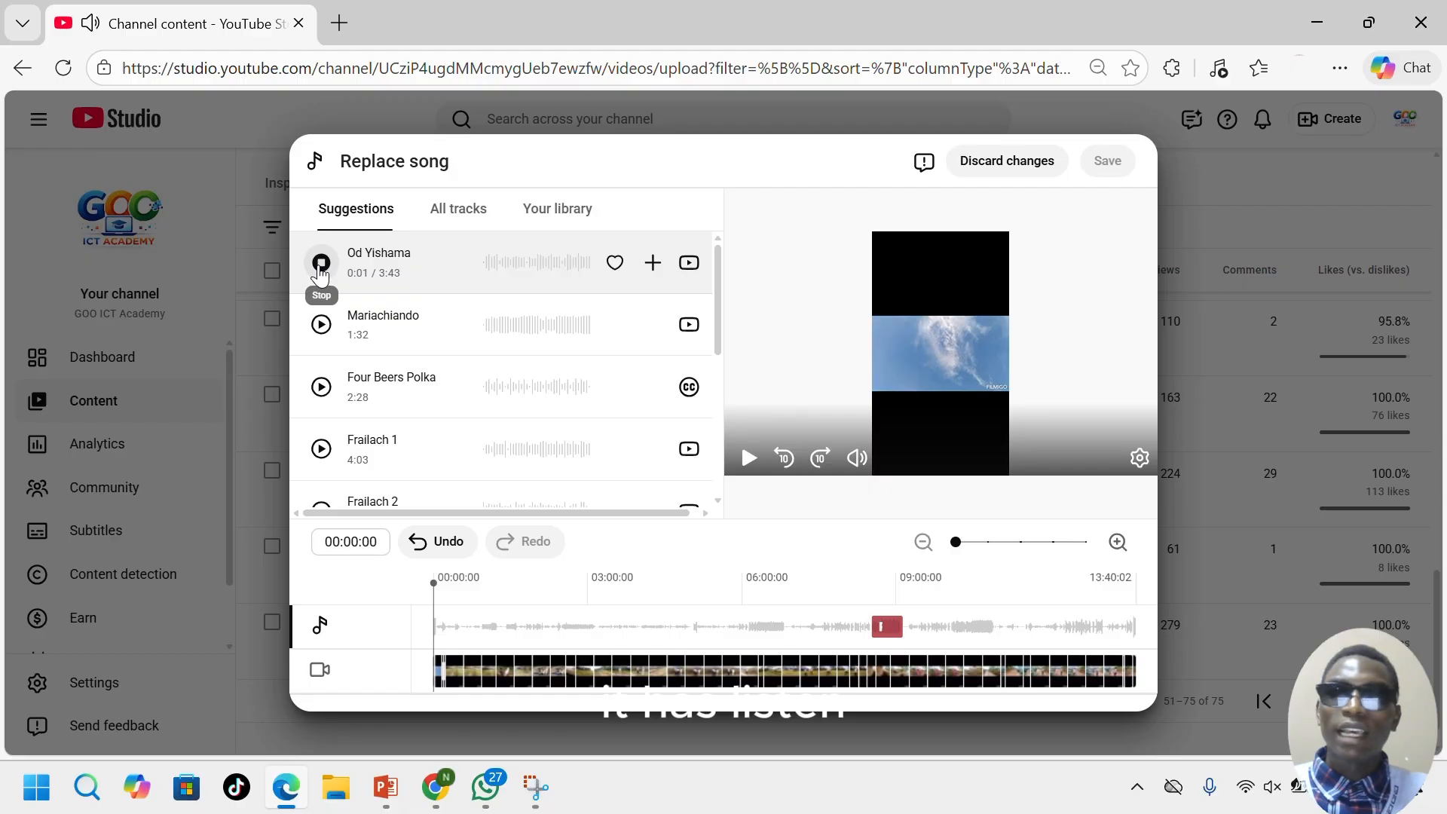
pyautogui.press('XF86AudioMute')
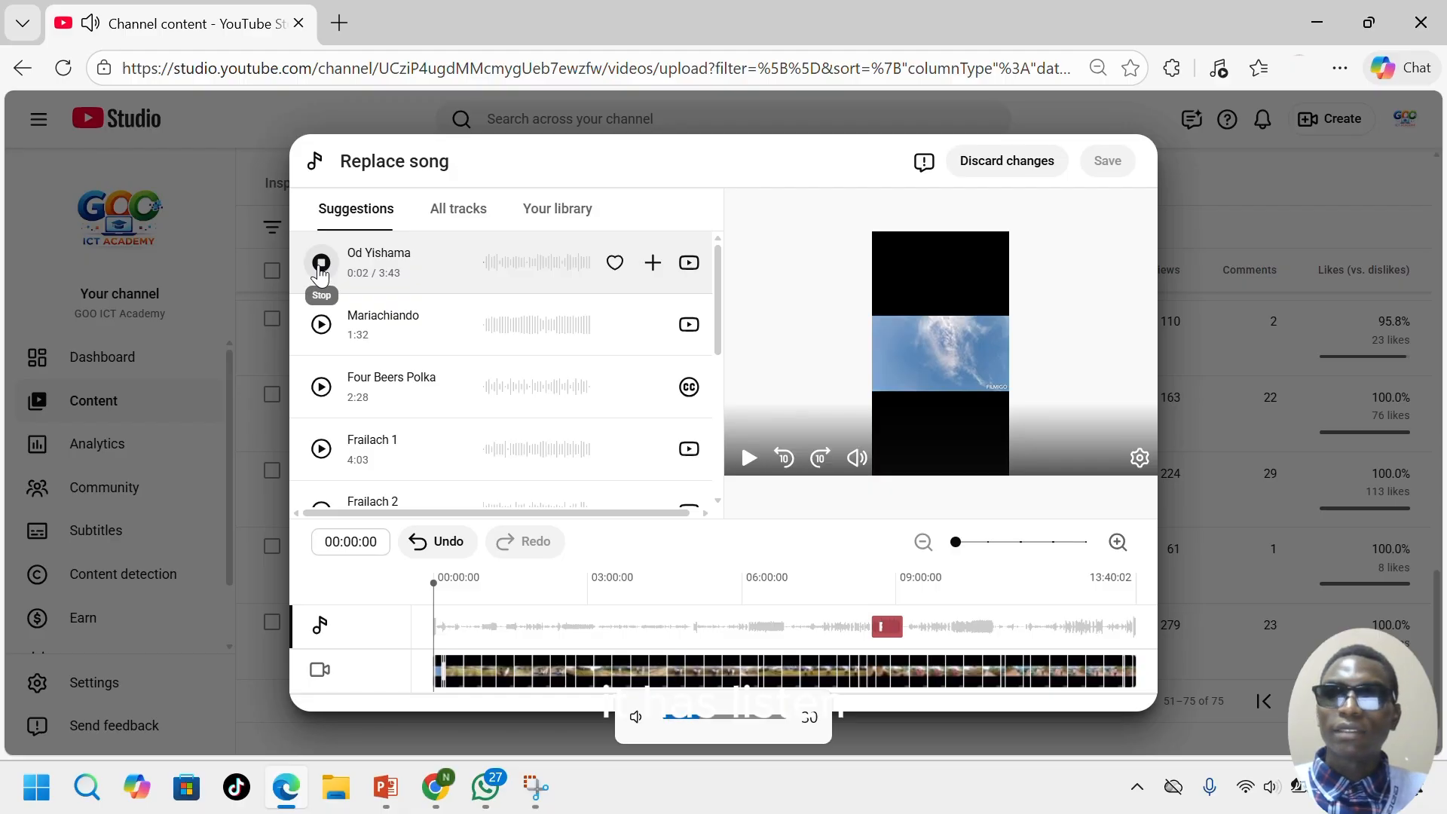
pyautogui.click(321, 325)
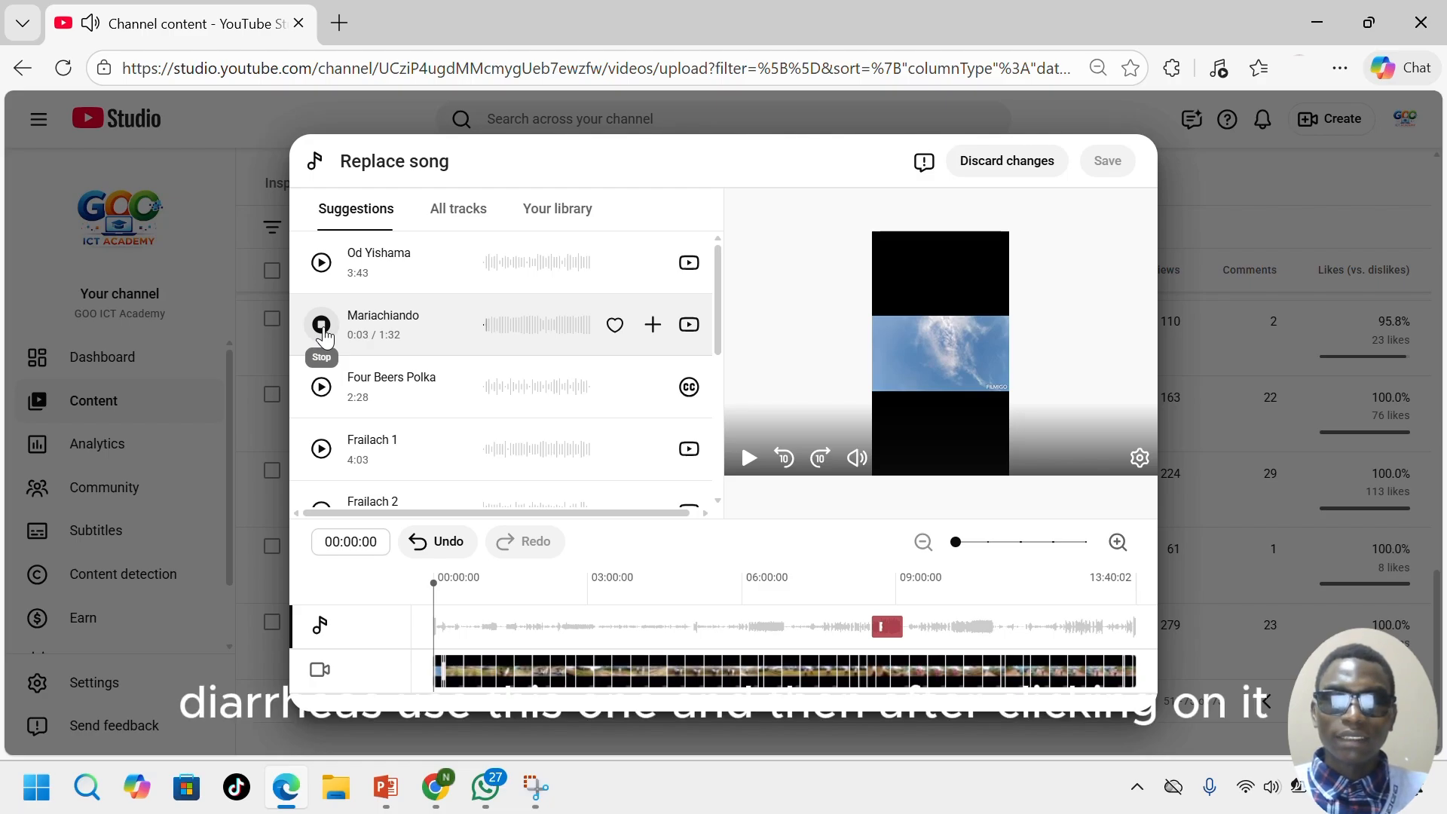
pyautogui.click(323, 331)
# - Replace the claimed song with Mariachiando, save and confirm the permanent changes, and close the copyright details
pyautogui.click(653, 327)
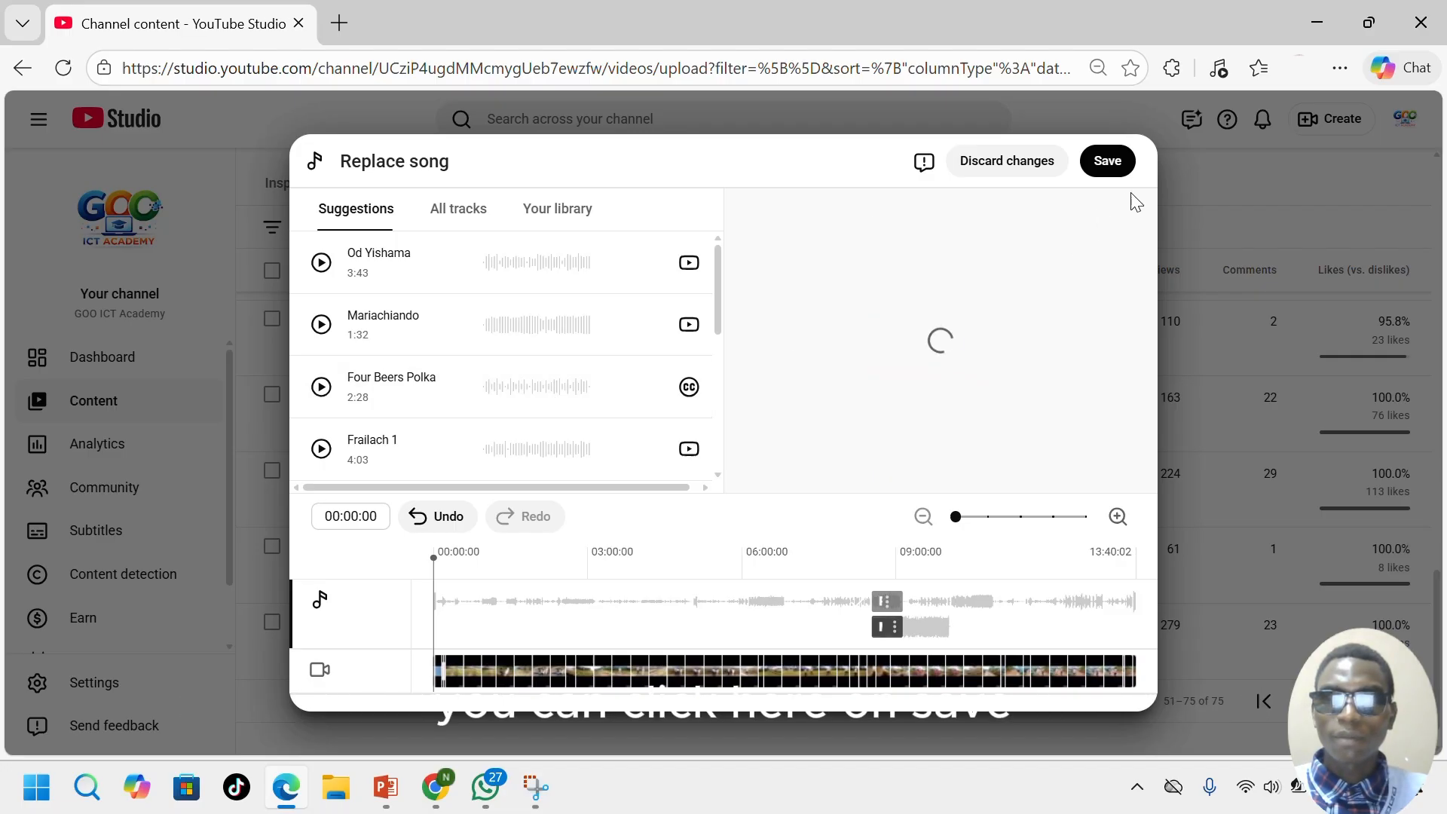
pyautogui.click(1106, 163)
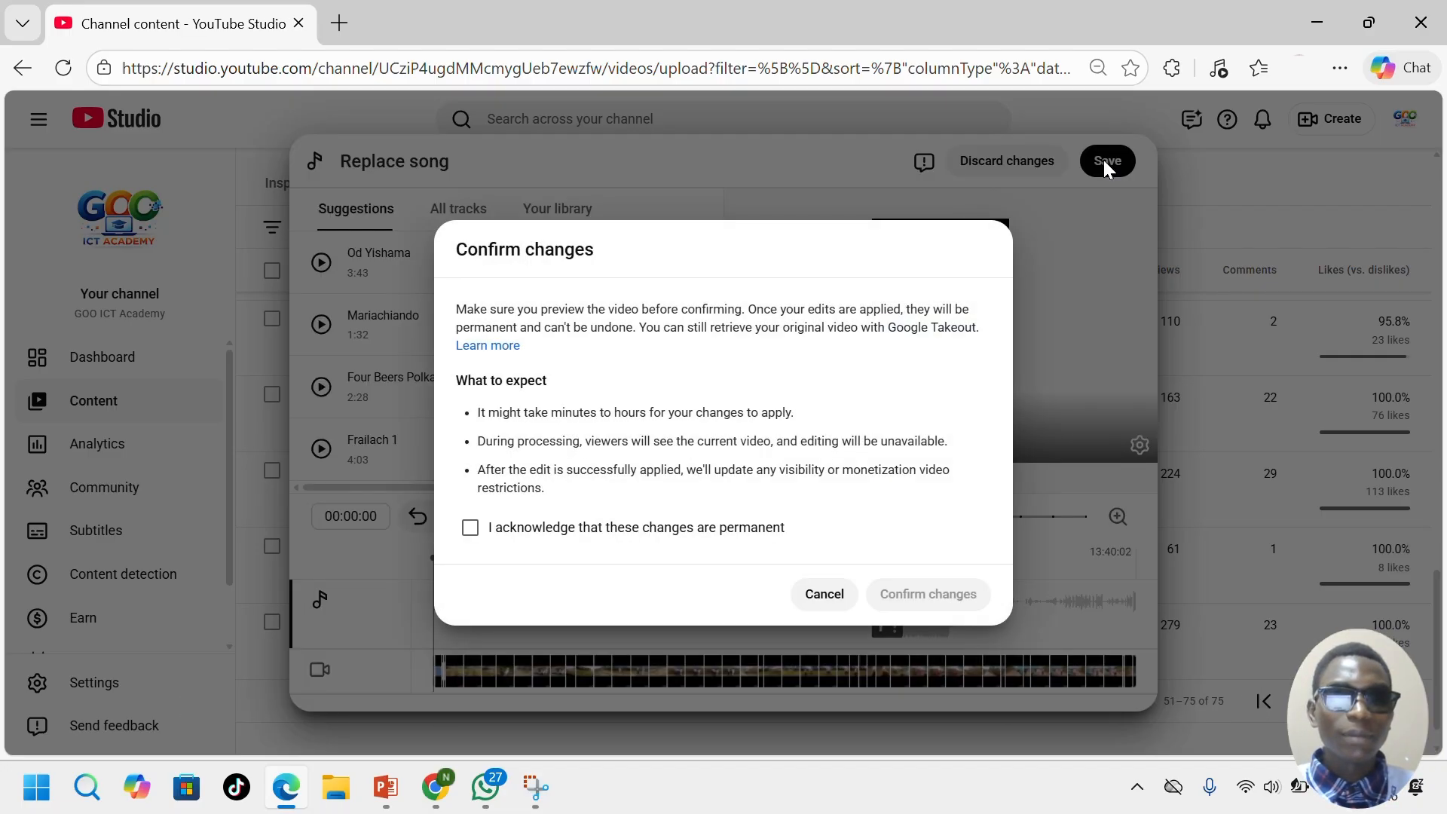
pyautogui.click(472, 531)
pyautogui.click(474, 530)
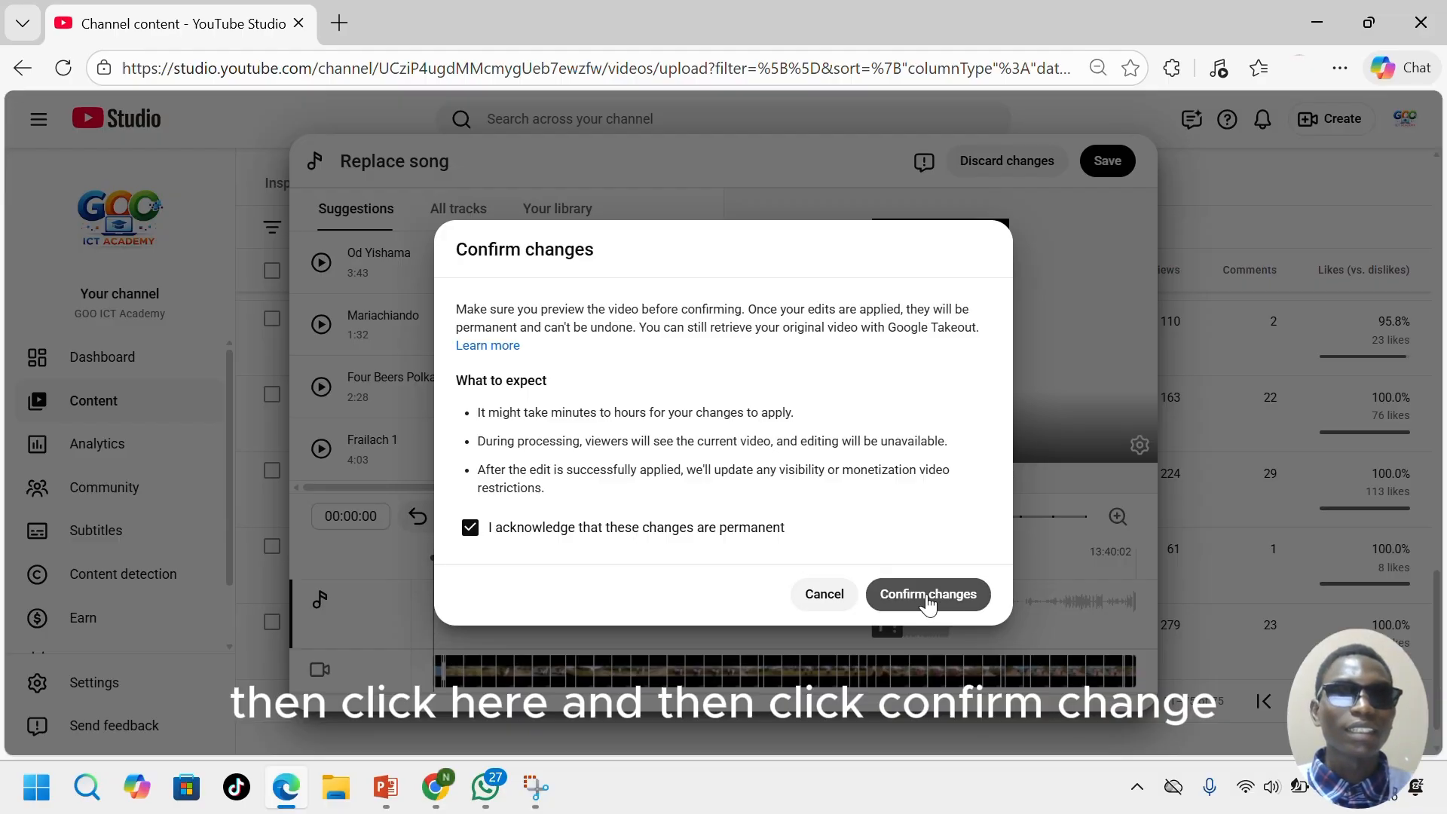
pyautogui.click(927, 594)
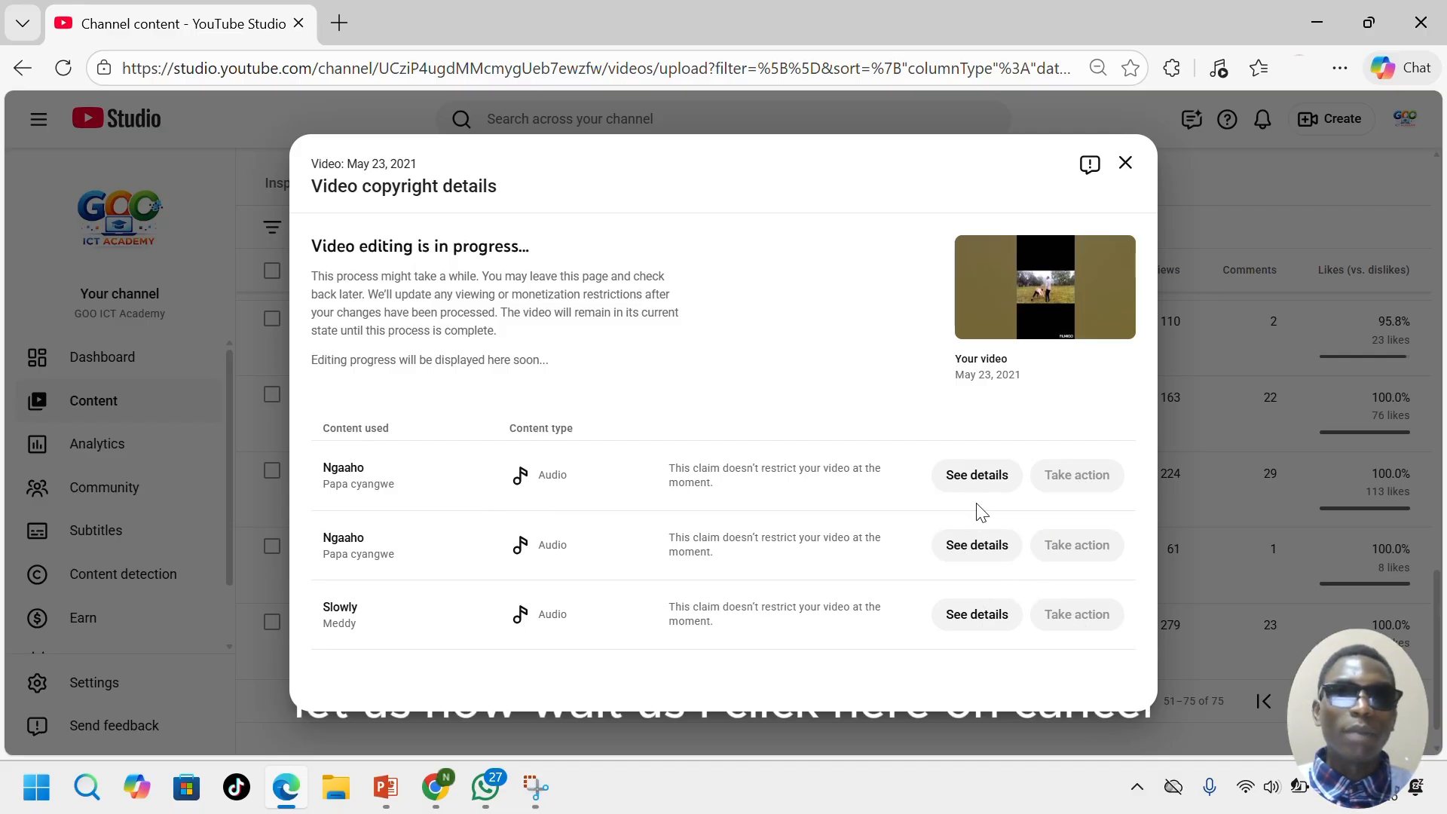
pyautogui.click(1126, 163)
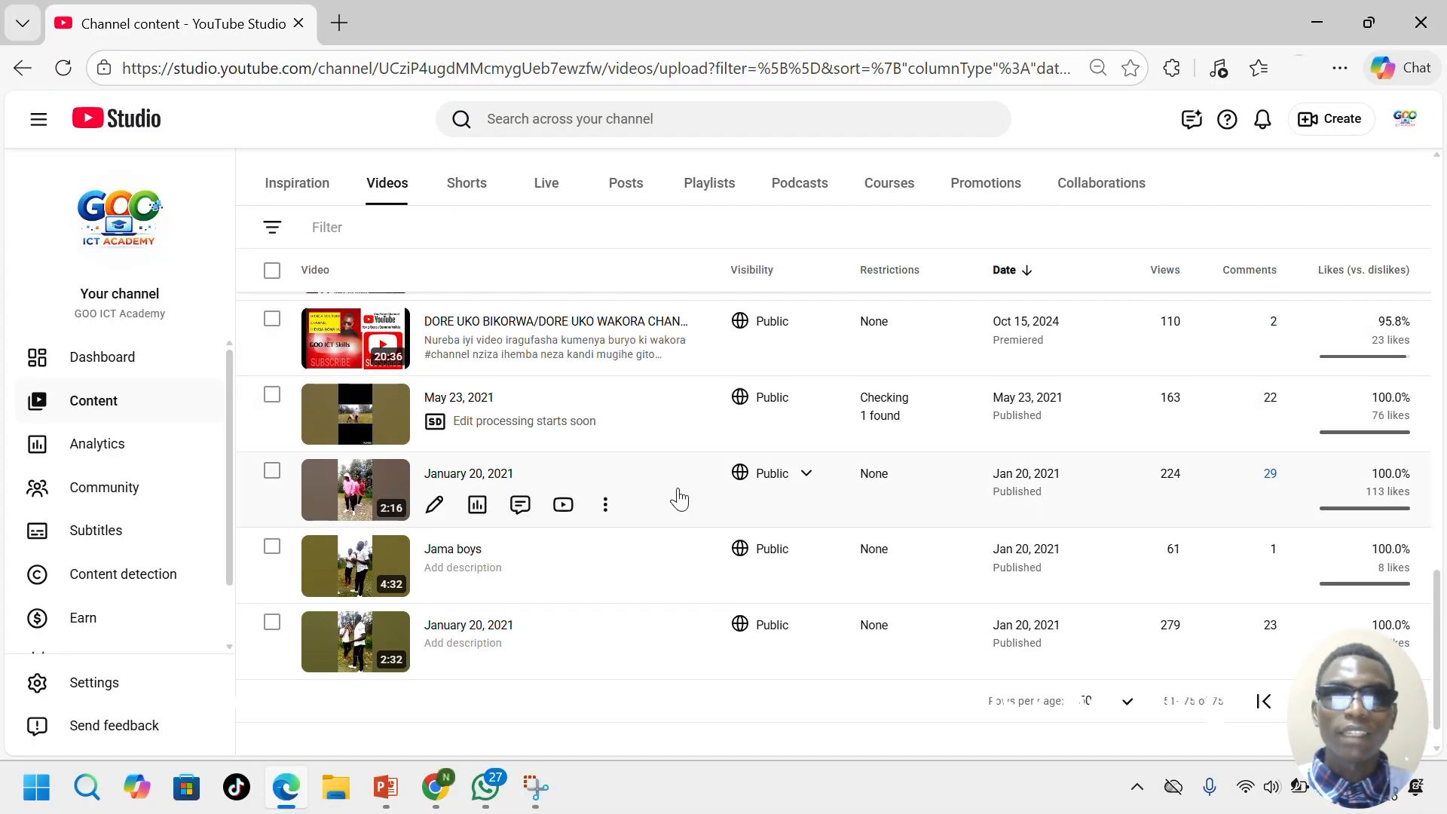
# - Check the restriction status of the May 23, 2021 video and reopen its copyright details to review the remaining claims
pyautogui.moveTo(875, 427)
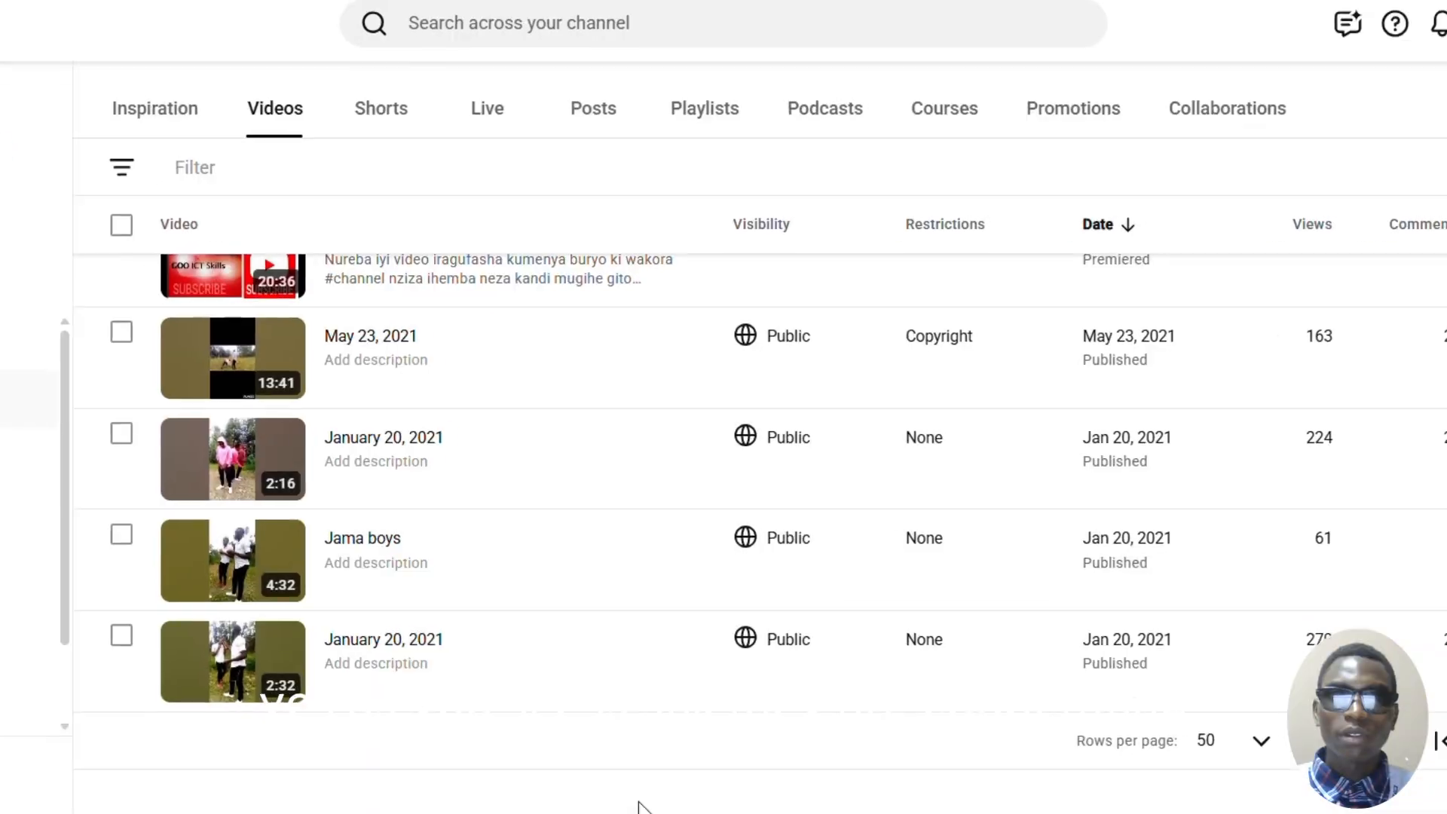
pyautogui.scroll(1, 701, 682)
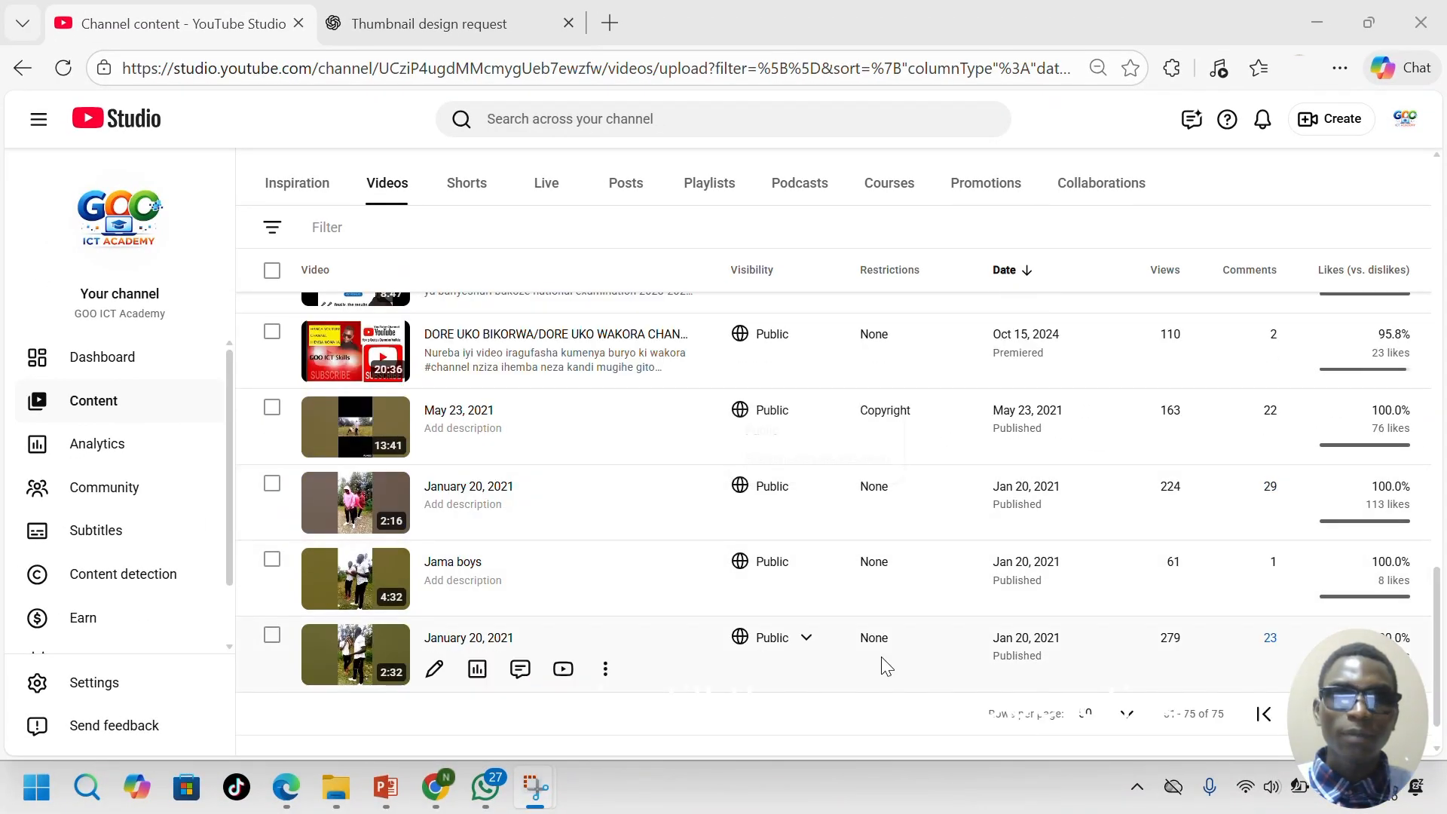
pyautogui.moveTo(891, 417)
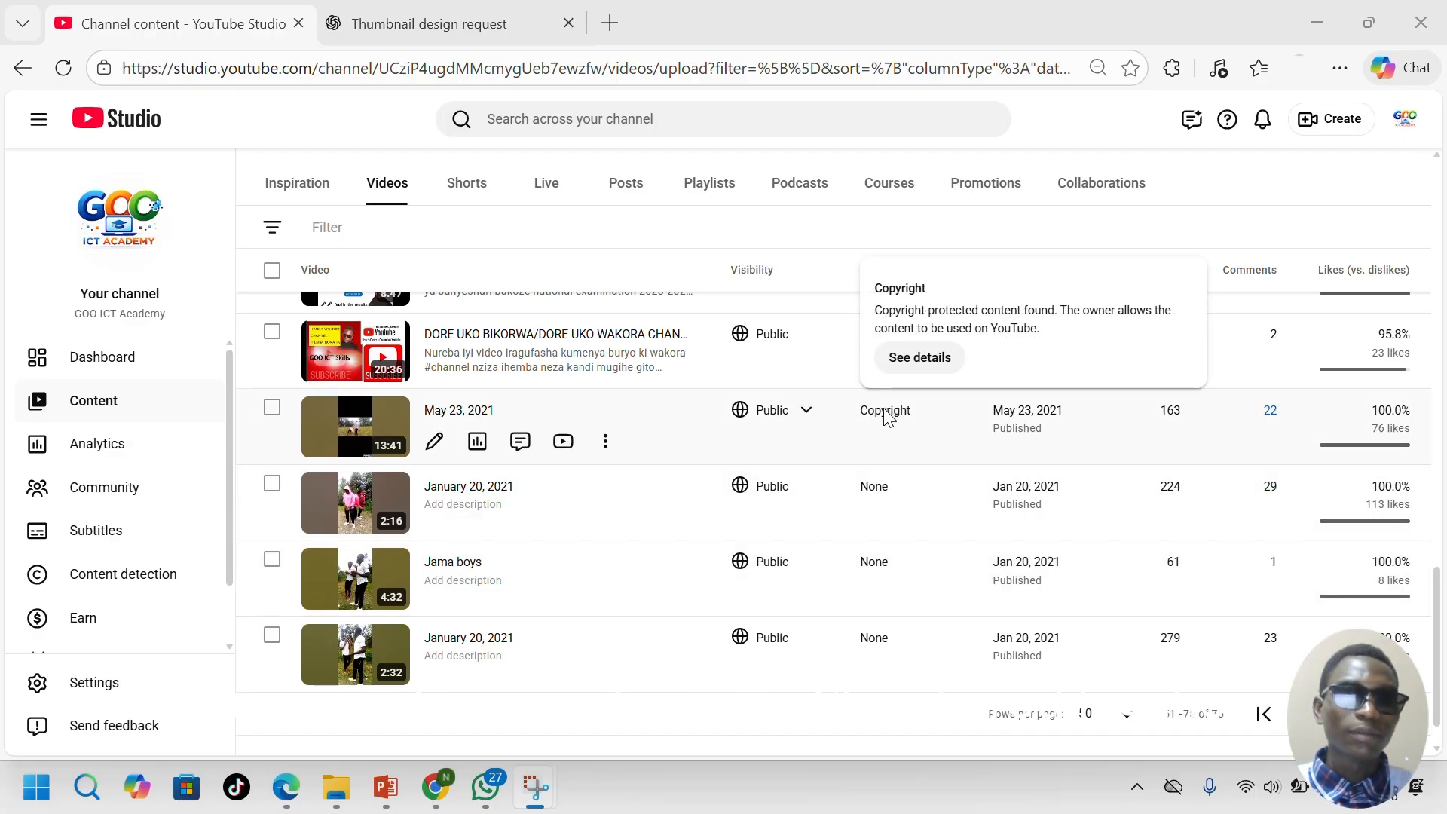
pyautogui.click(921, 359)
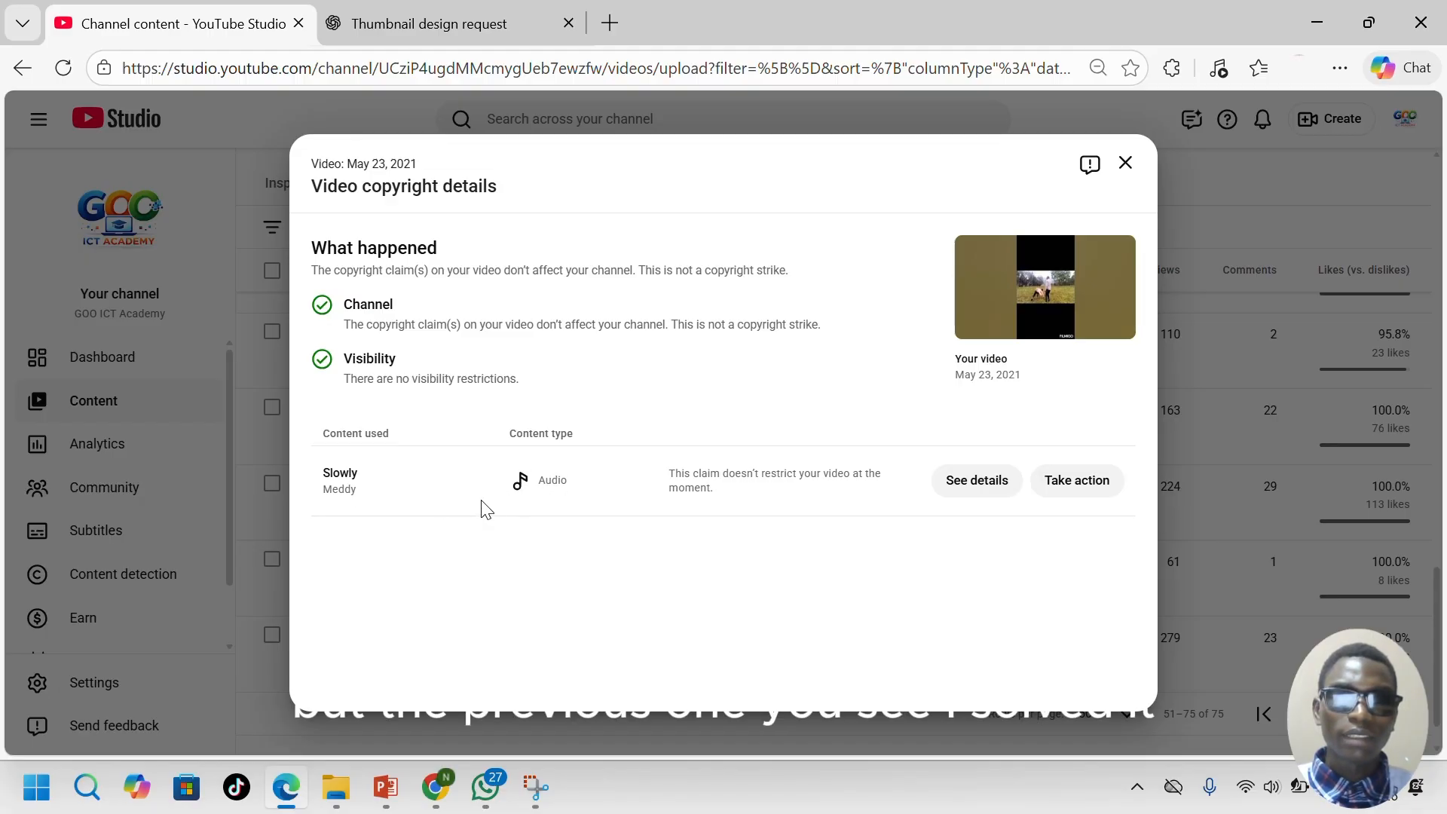
# - Take action on the remaining Slowly claim by choosing to replace the song
pyautogui.click(1059, 492)
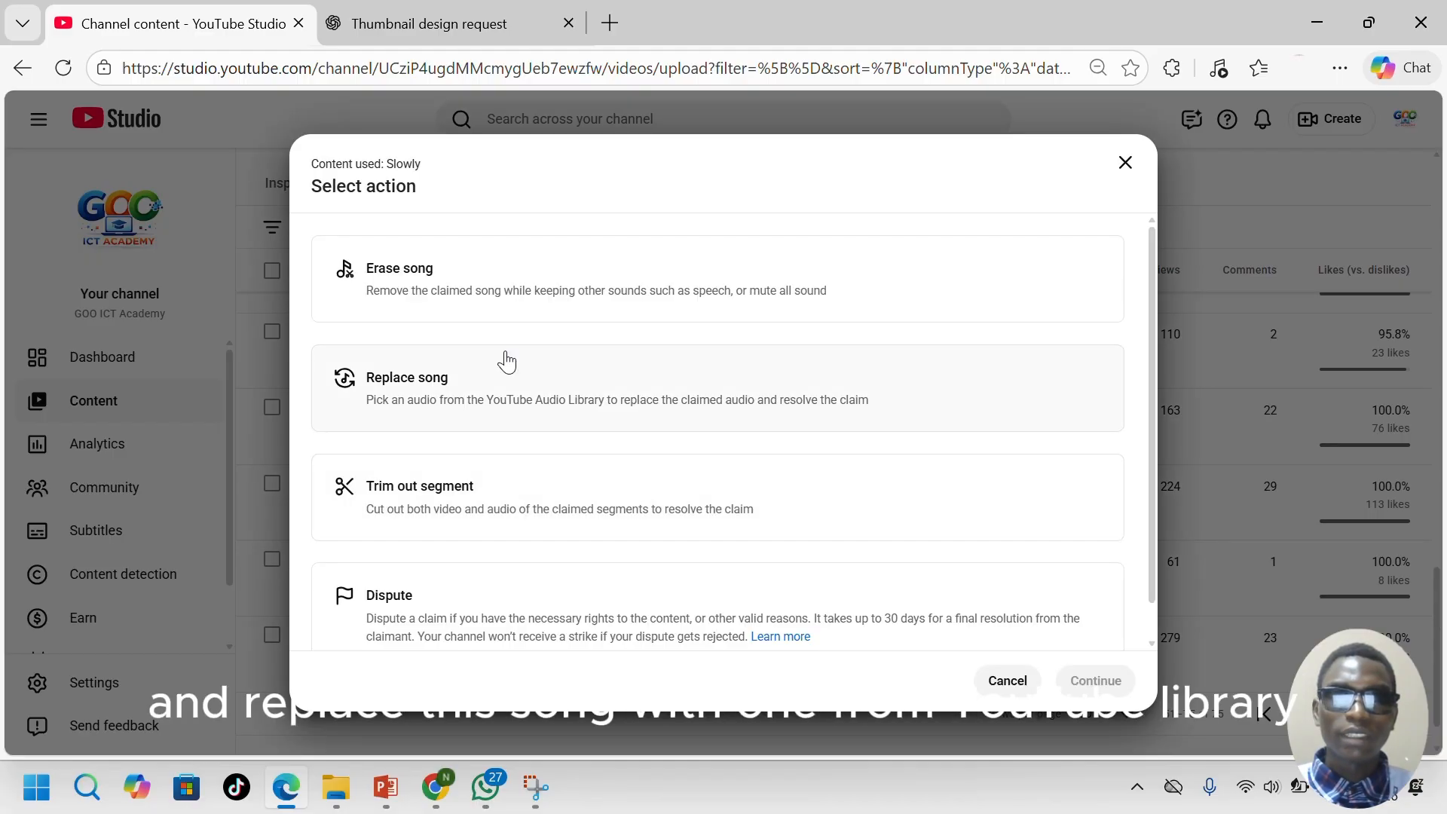
pyautogui.click(434, 388)
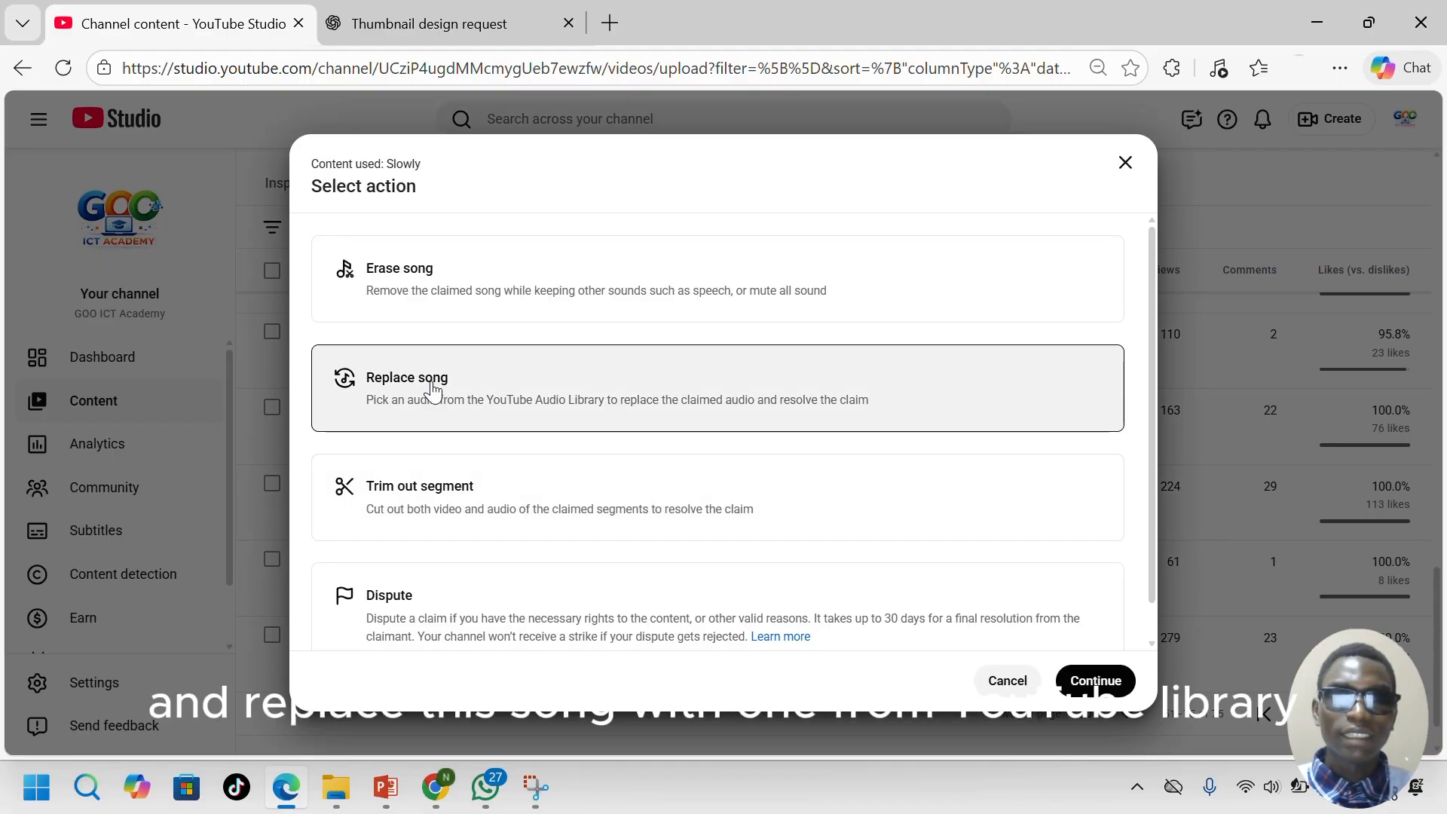
pyautogui.click(1107, 679)
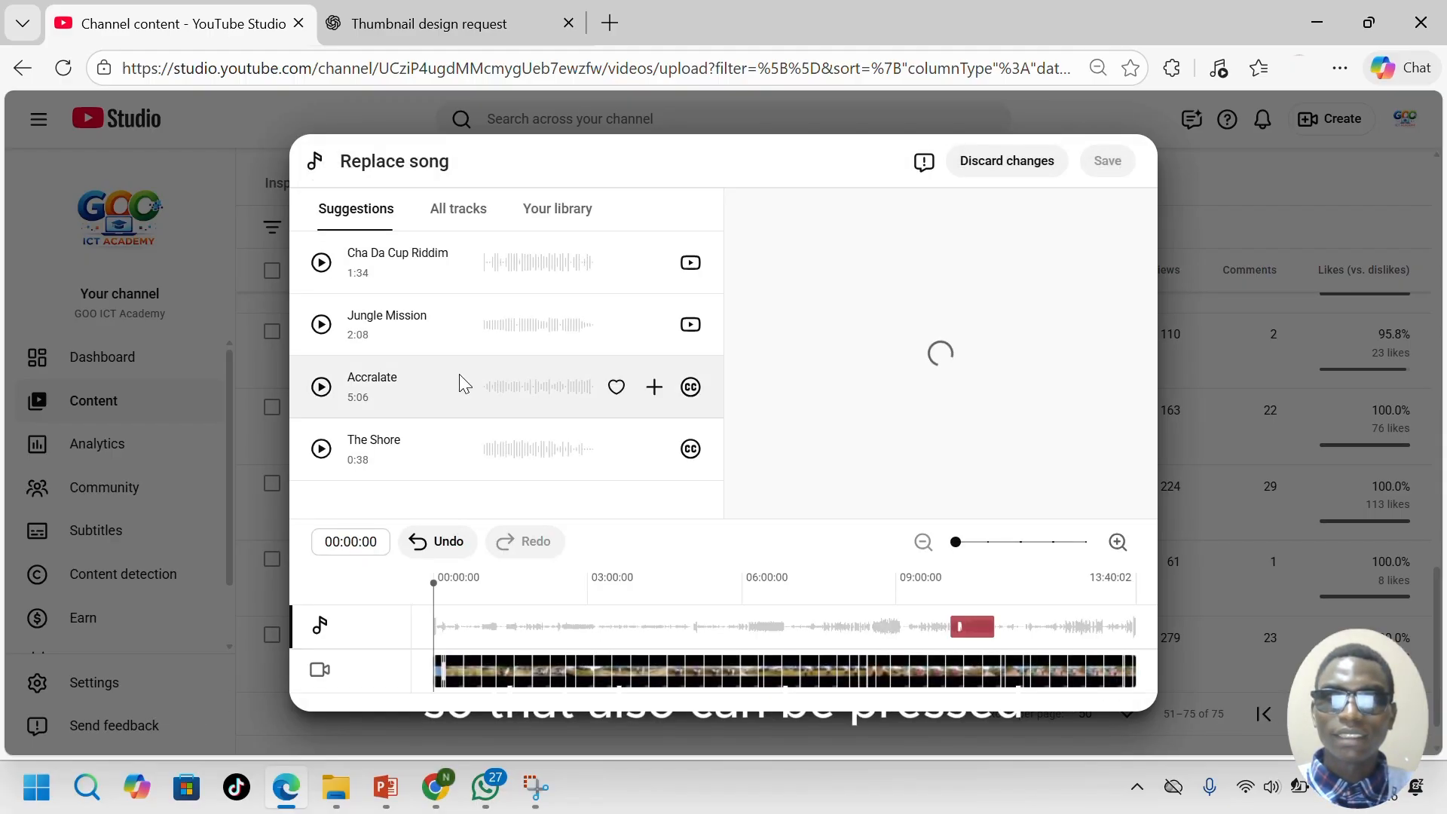
# - Preview the suggested track Jungle Mission and add it as the replacement for the claimed segment
pyautogui.click(321, 325)
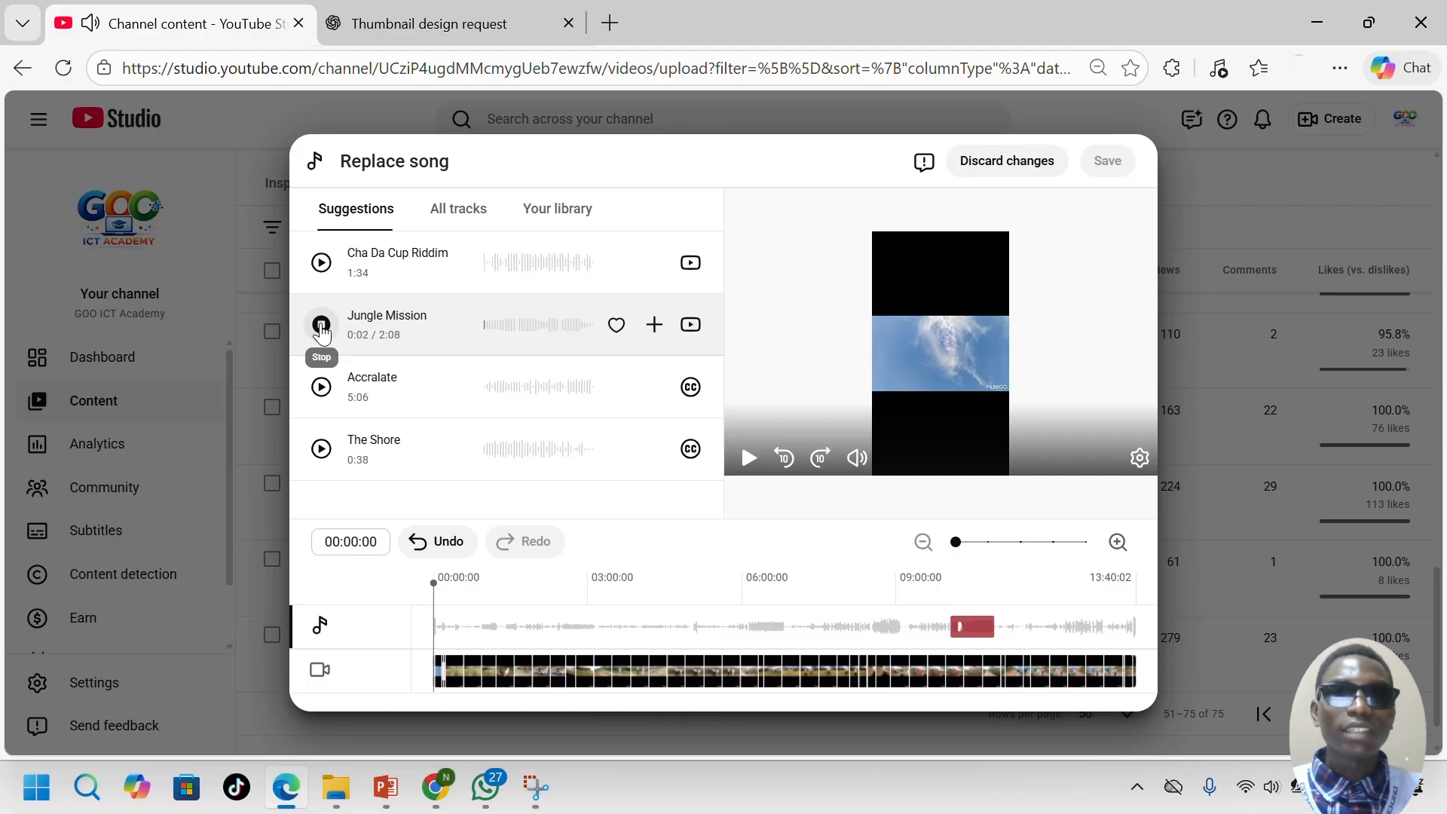
pyautogui.click(321, 329)
pyautogui.click(654, 325)
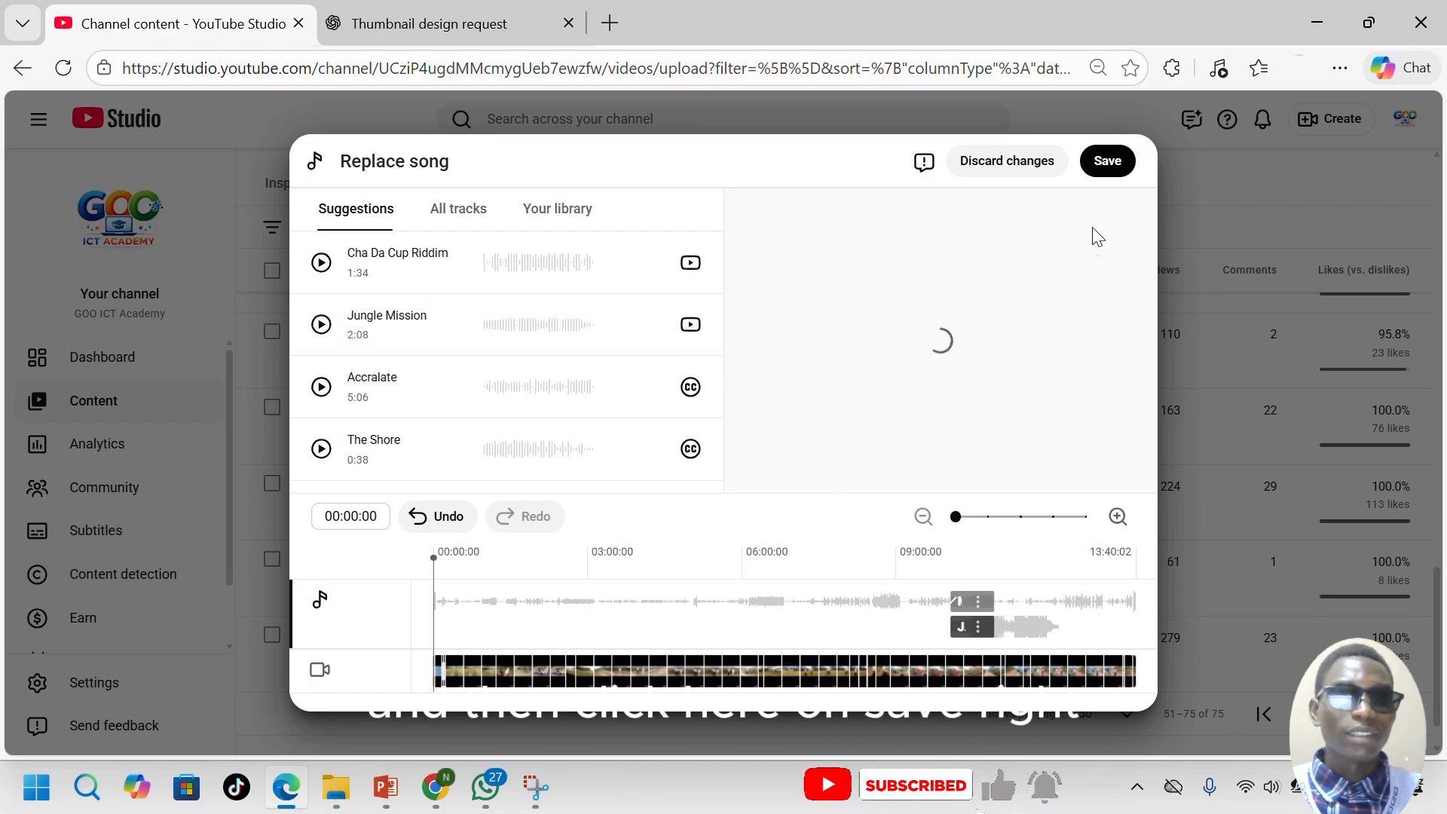
# - Save the song replacement, acknowledge and confirm the permanent changes, and close the video copyright details
pyautogui.click(1109, 163)
pyautogui.click(469, 529)
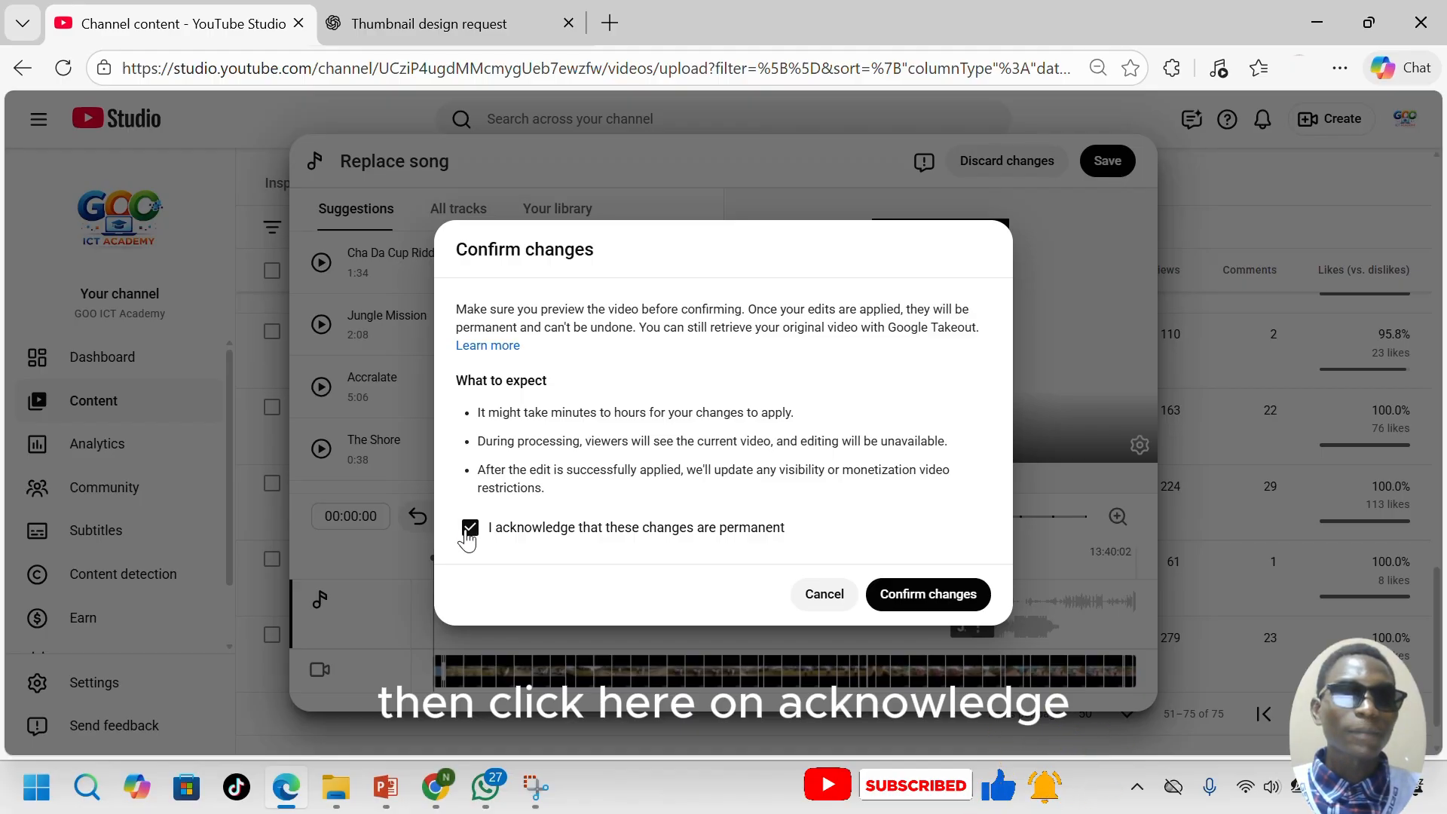
pyautogui.click(919, 603)
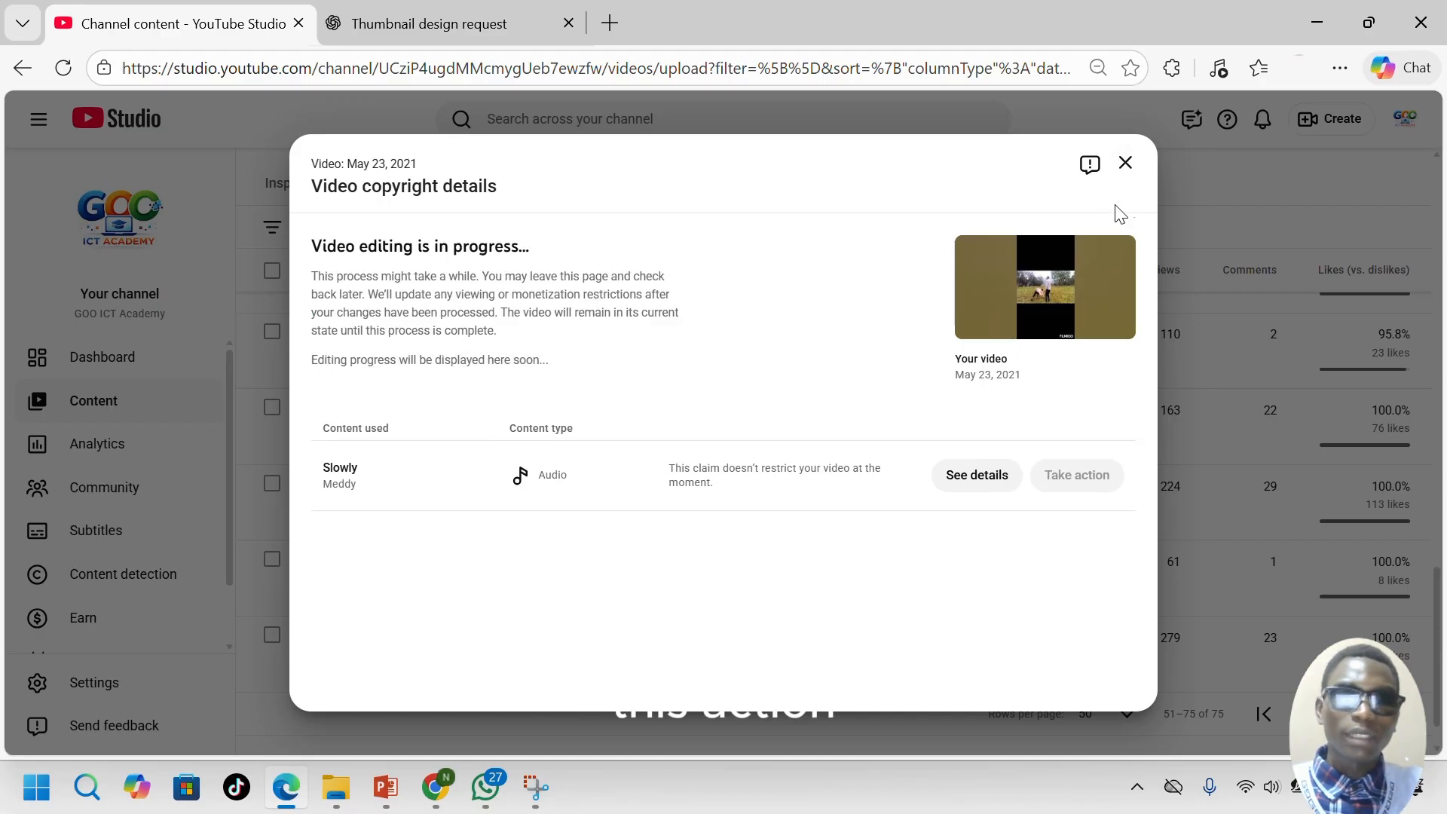
pyautogui.click(1125, 163)
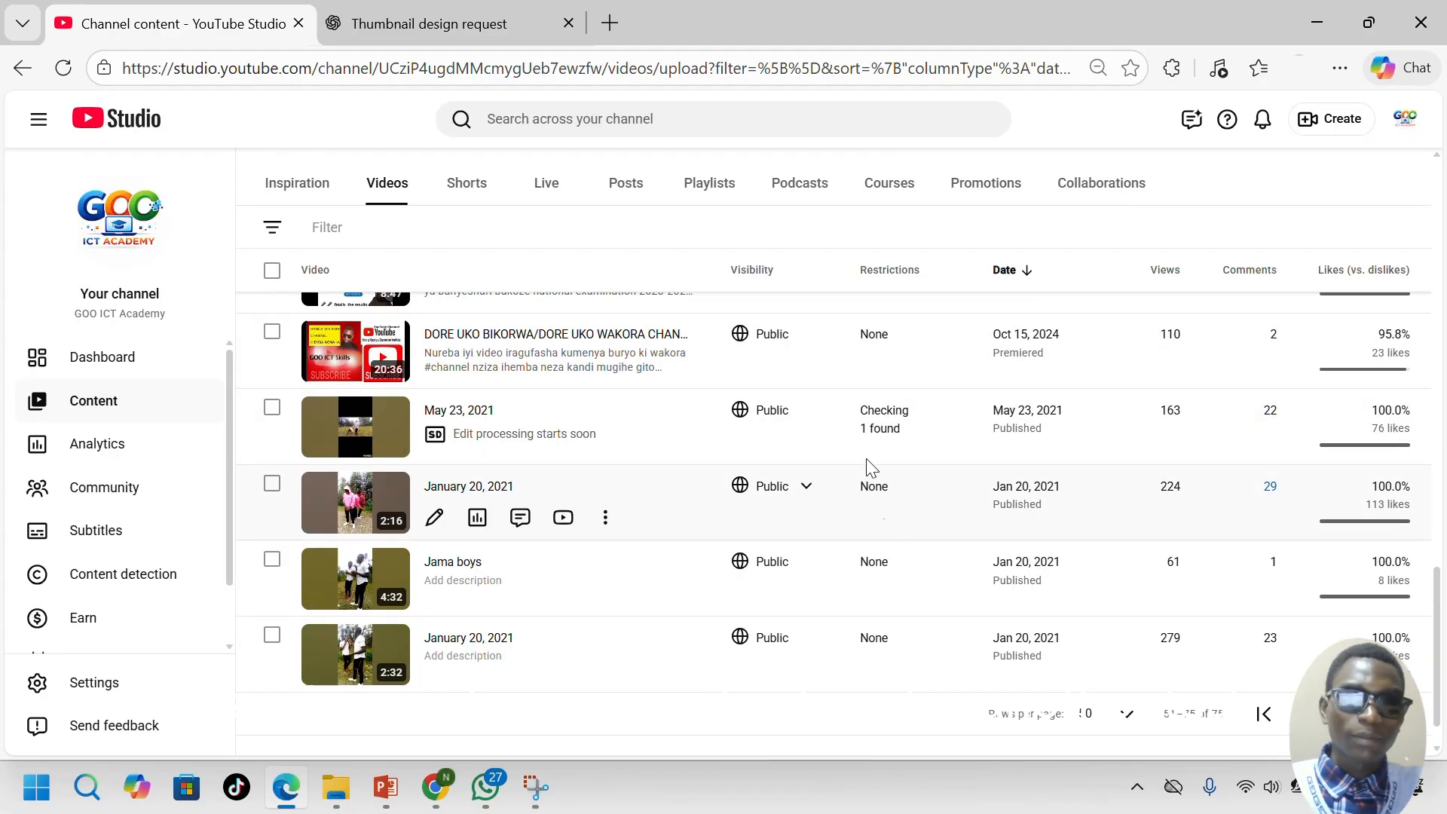
# - Check the restriction status of the May 23, 2021 video and the other videos in the channel content list
pyautogui.moveTo(835, 433)
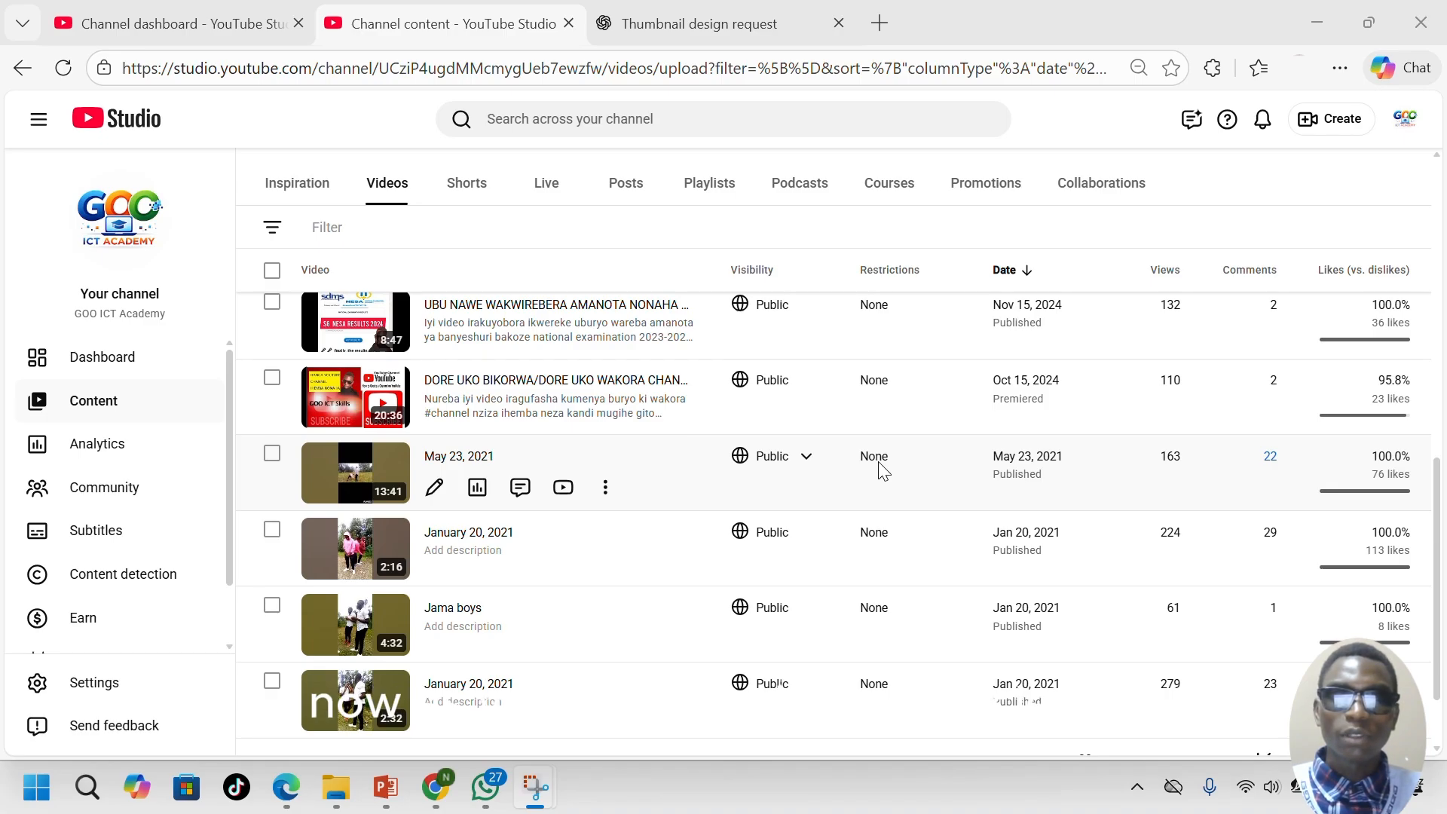
pyautogui.scroll(-1, 979, 621)
pyautogui.scroll(10, 972, 611)
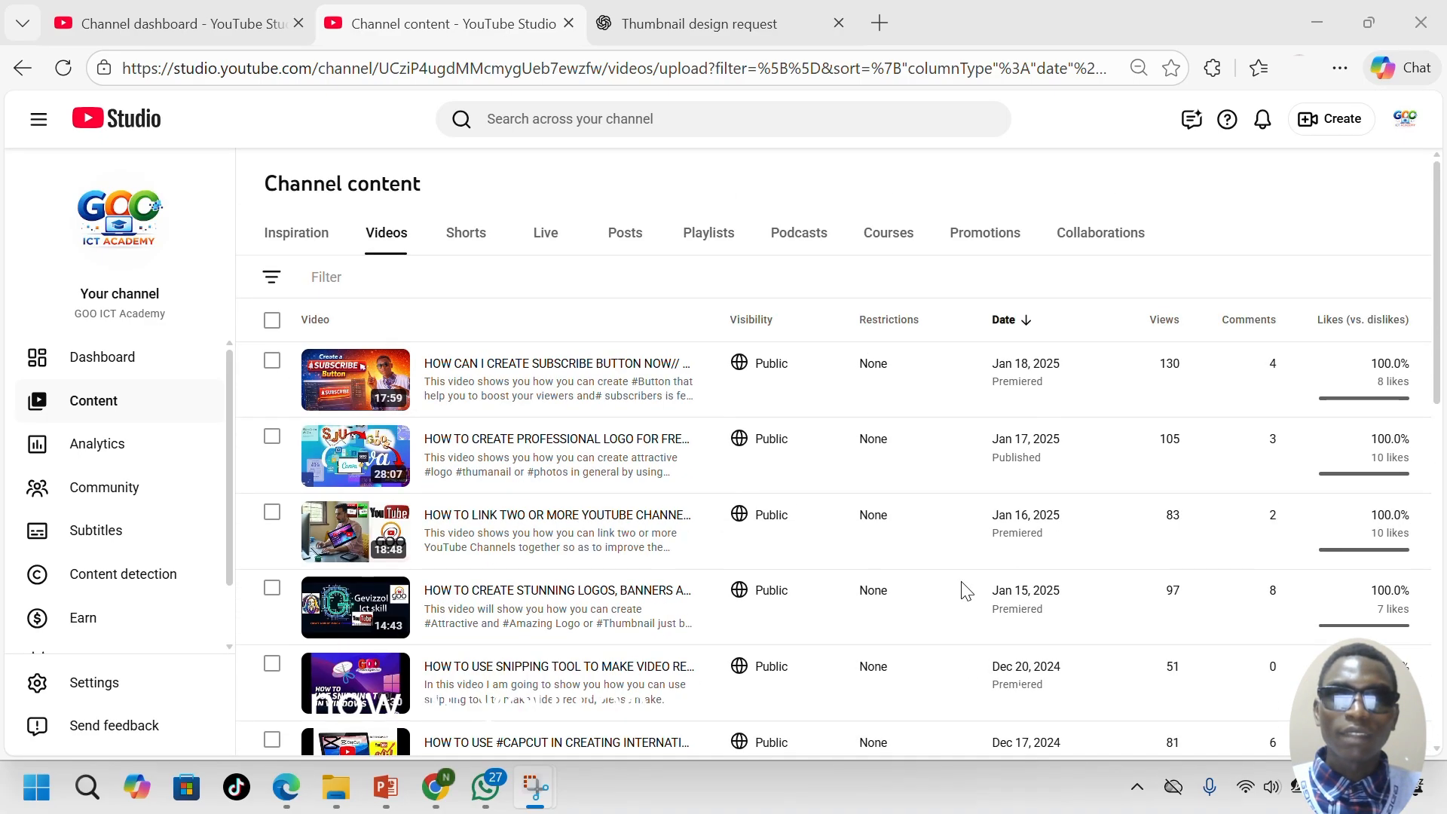
pyautogui.scroll(-15, 912, 600)
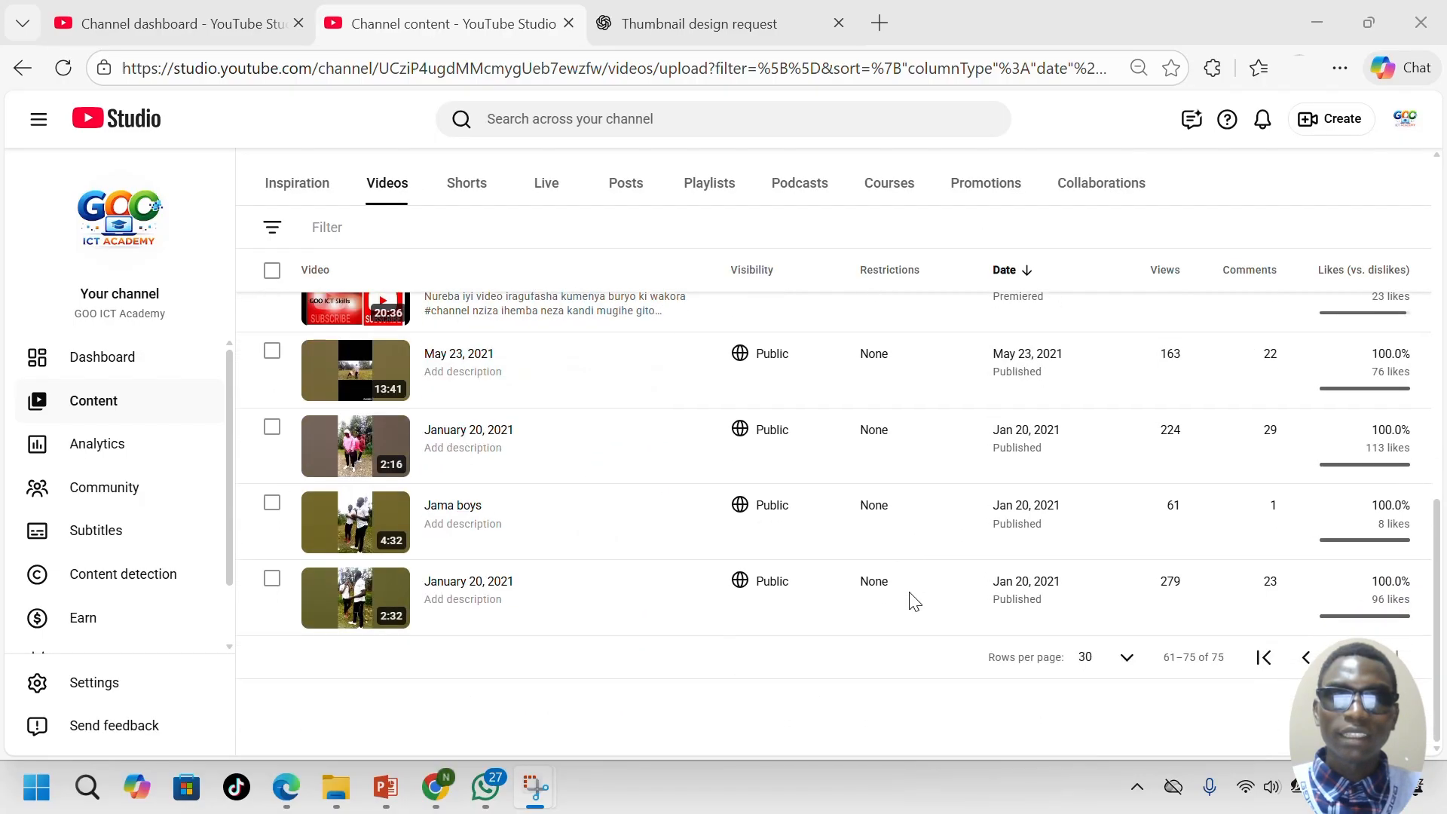